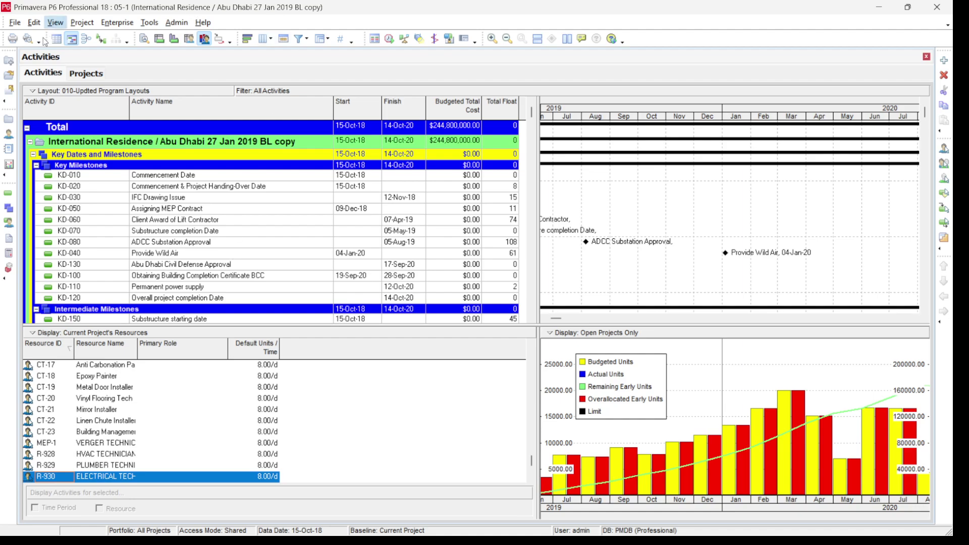
Step: Open the View menu while the All Activities schedule is displayed
left_click(55, 22)
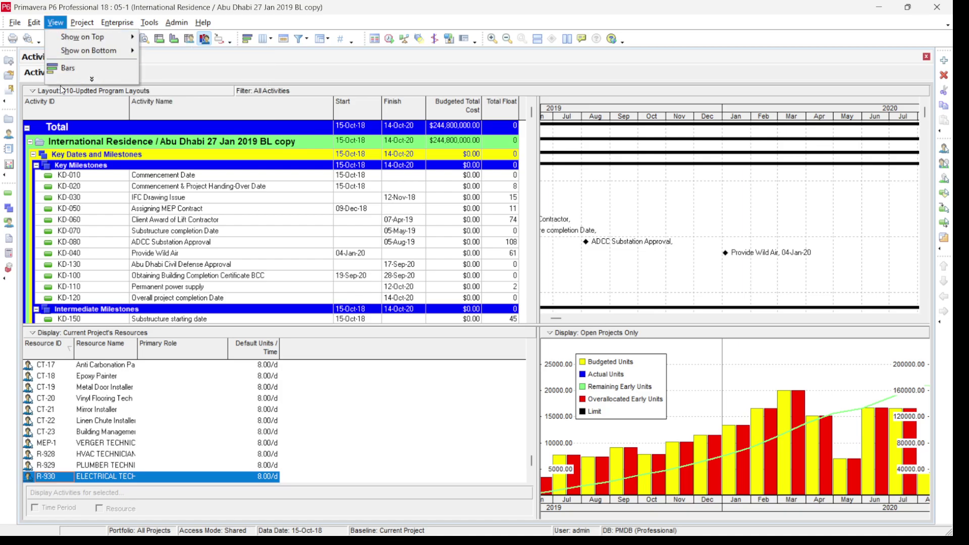
Step: Open the Filters dialog from View > Filter By and browse the filter groups
left_click(91, 79)
left_click(59, 147)
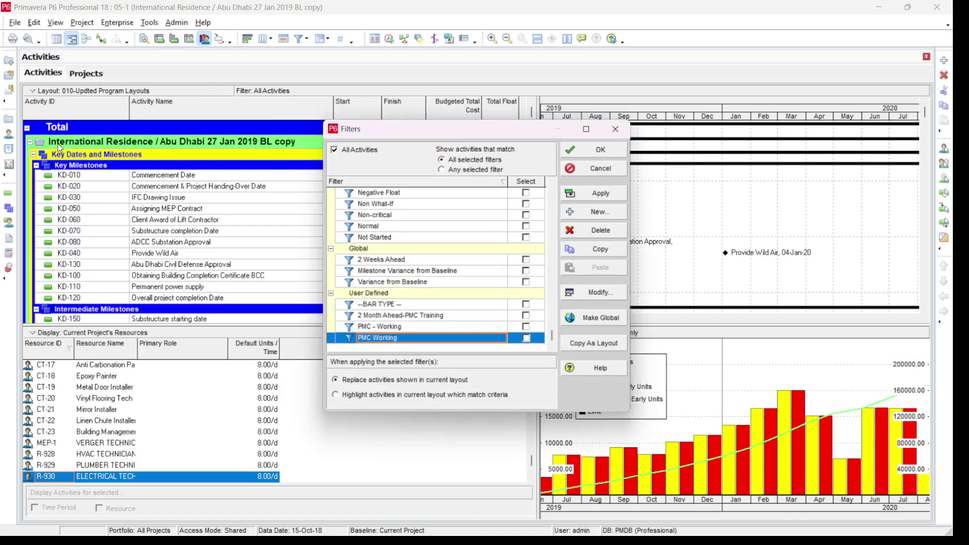
key("Escape")
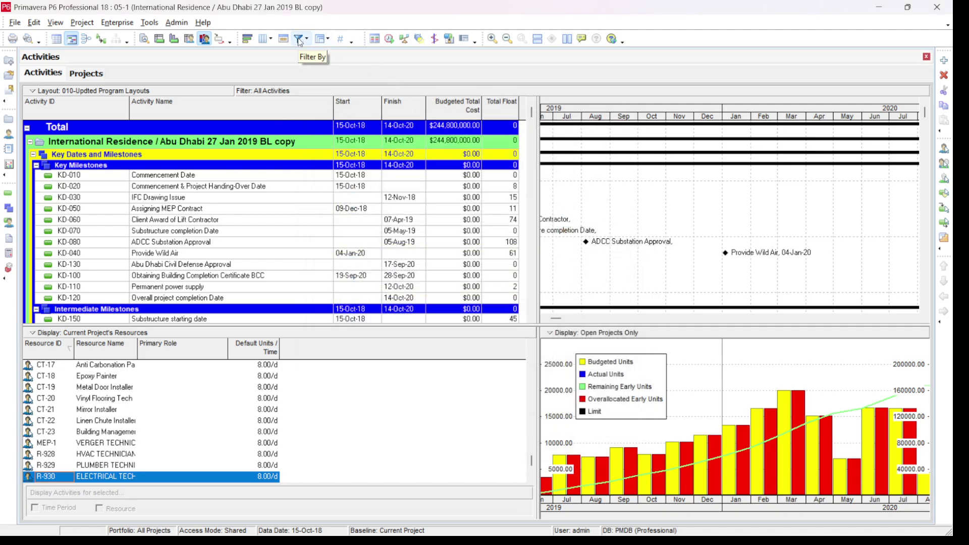
left_click(300, 42)
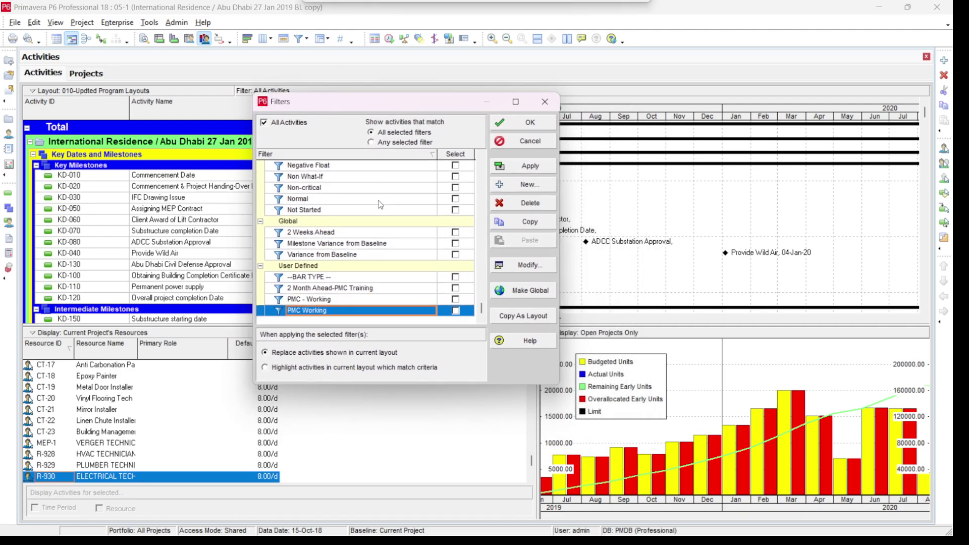
scroll(380, 204, "up", 3)
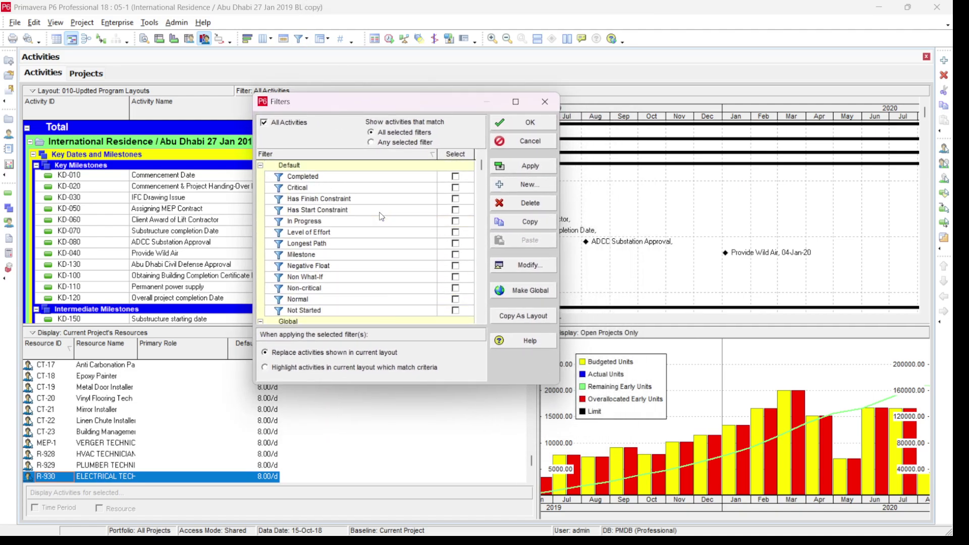
left_click(261, 165)
left_click(261, 177)
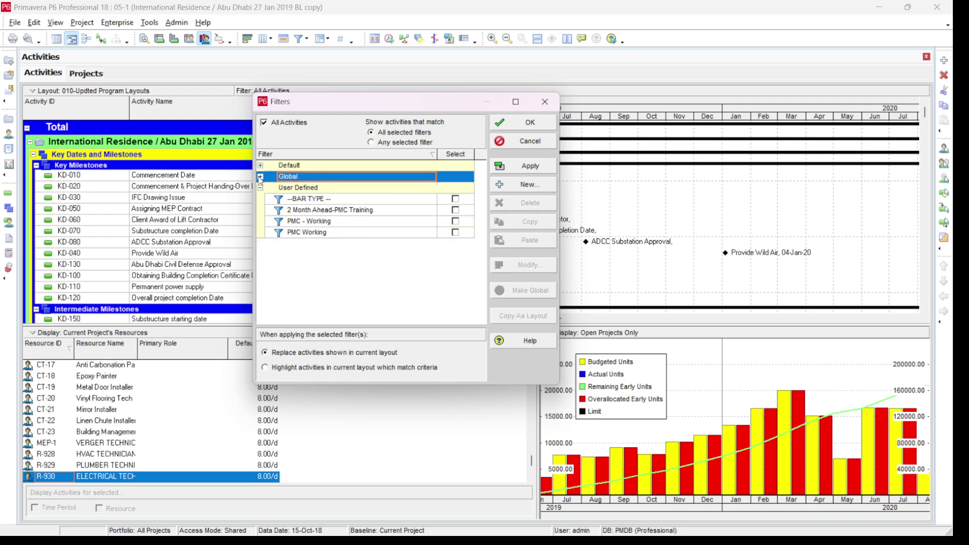
left_click(334, 210)
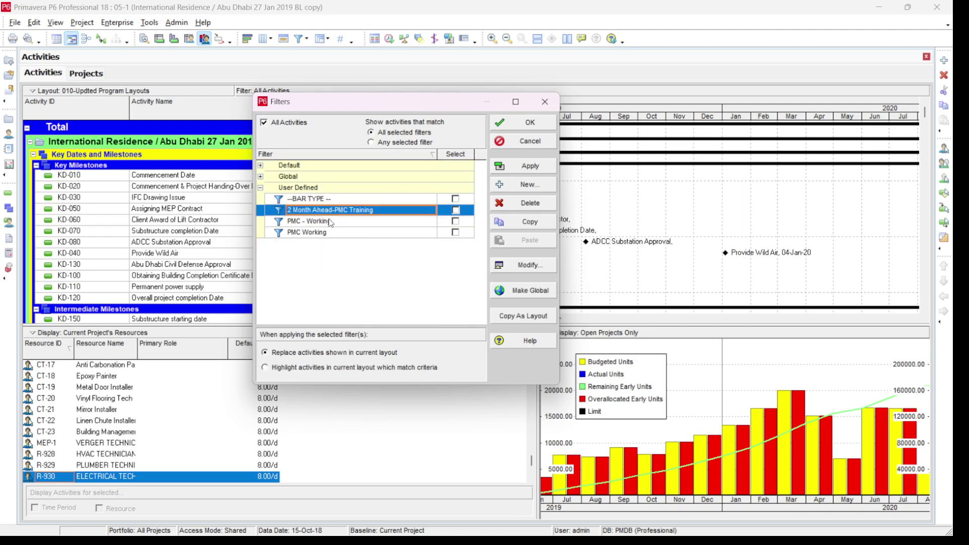
left_click(329, 222)
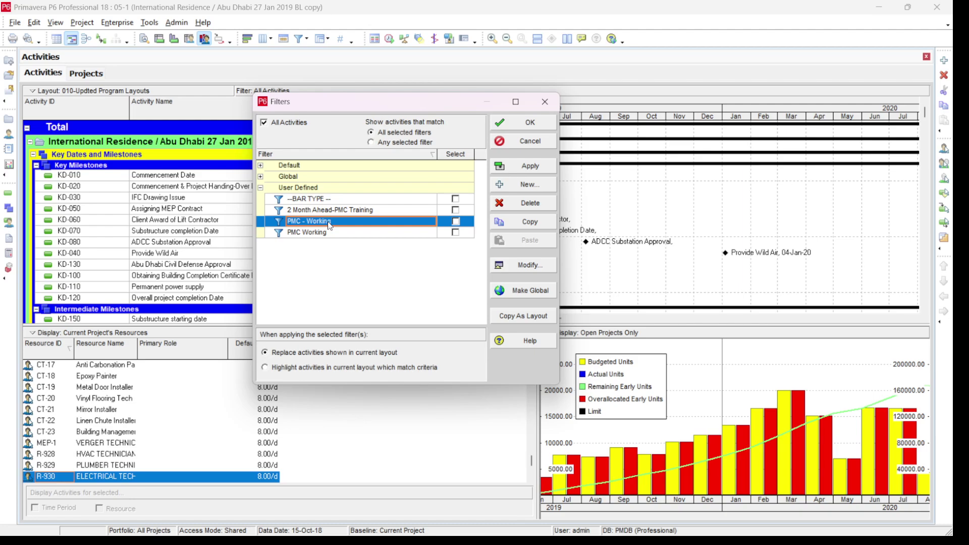
Step: Tick the Longest Path filter from the Default group and apply it
left_click(260, 176)
left_click(312, 188)
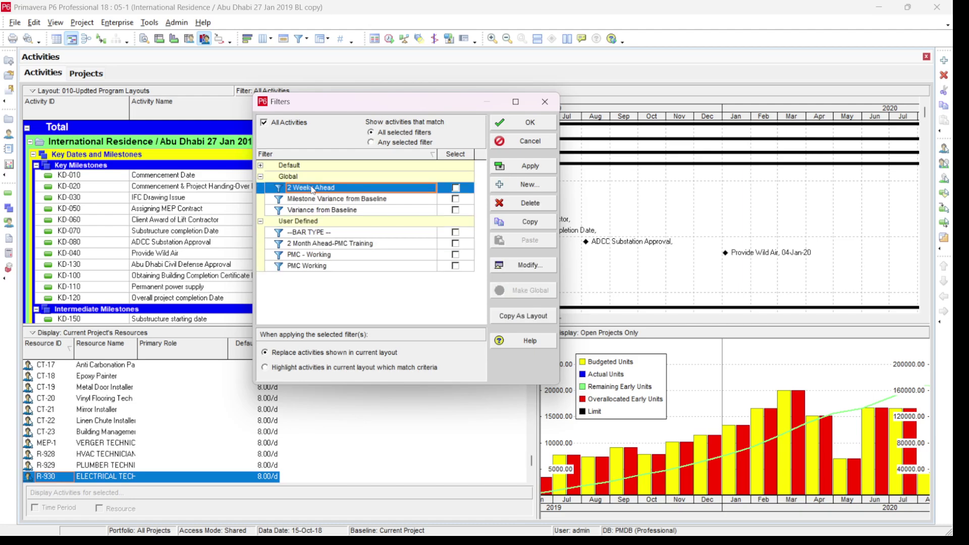
left_click(261, 165)
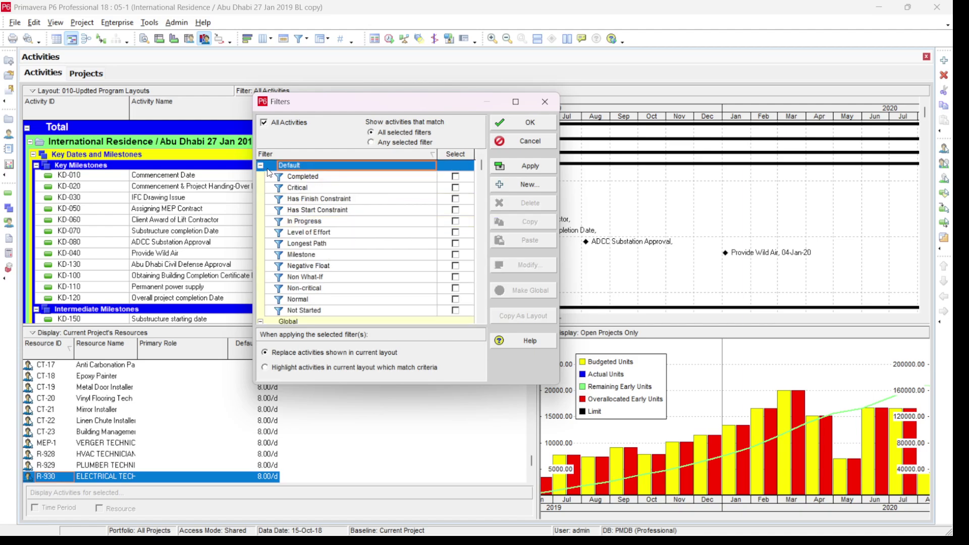
left_click(316, 181)
left_click(318, 198)
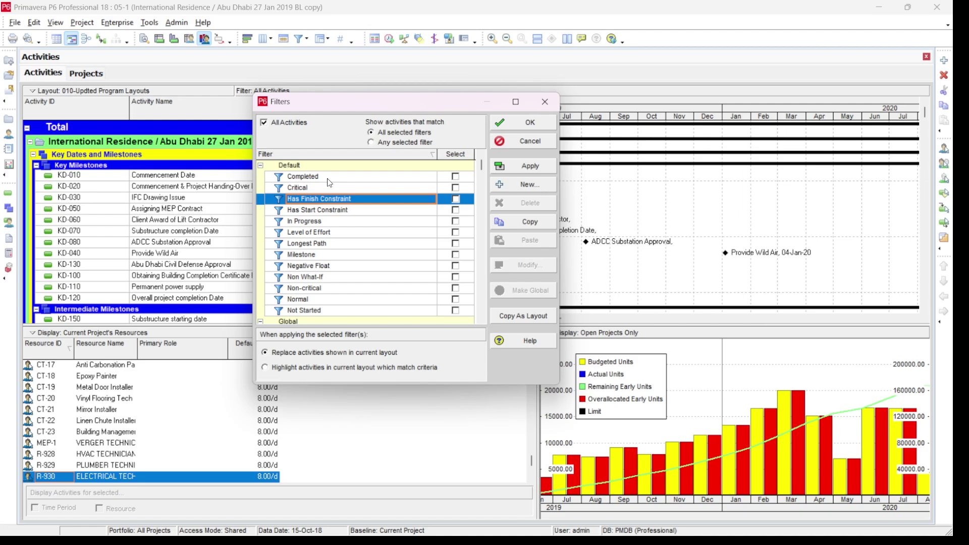
left_click(329, 180)
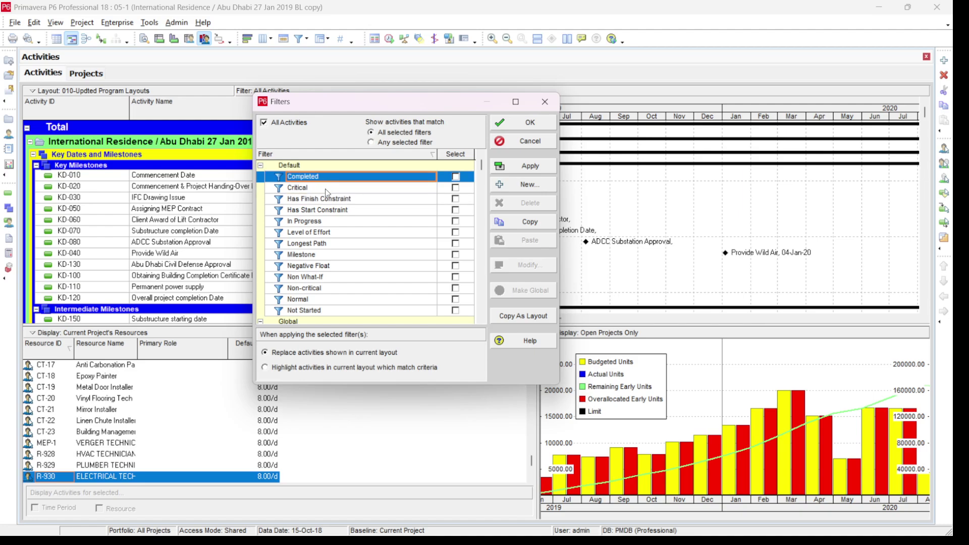
left_click(326, 190)
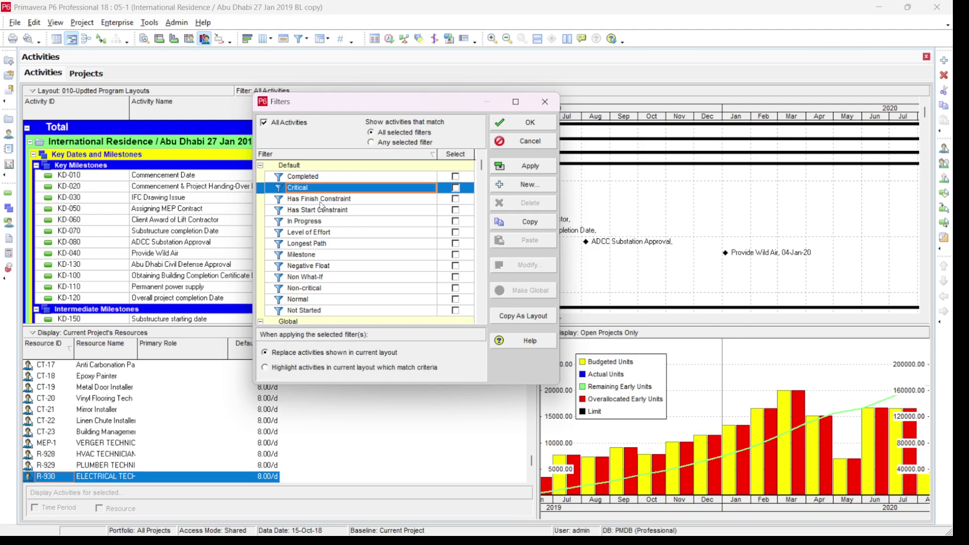
left_click(321, 226)
left_click(323, 246)
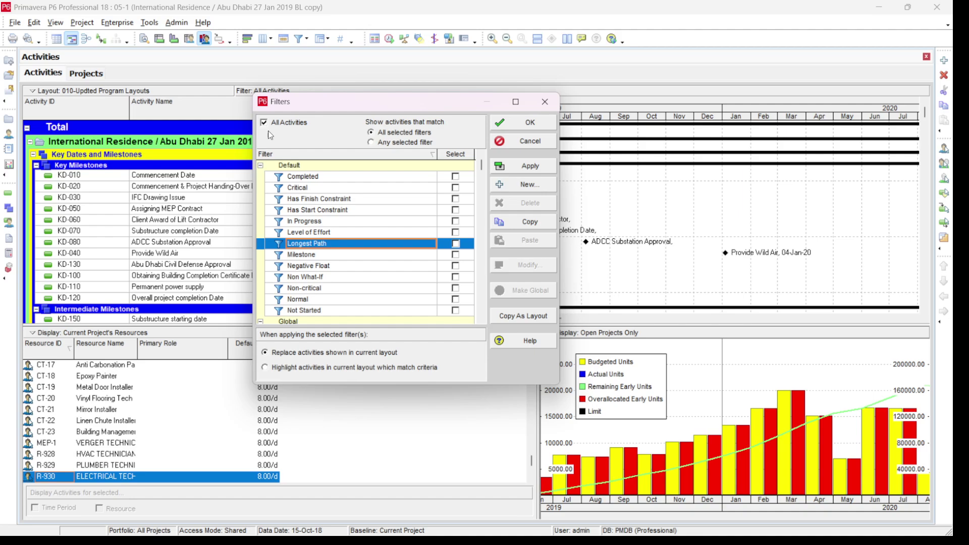
left_click(455, 244)
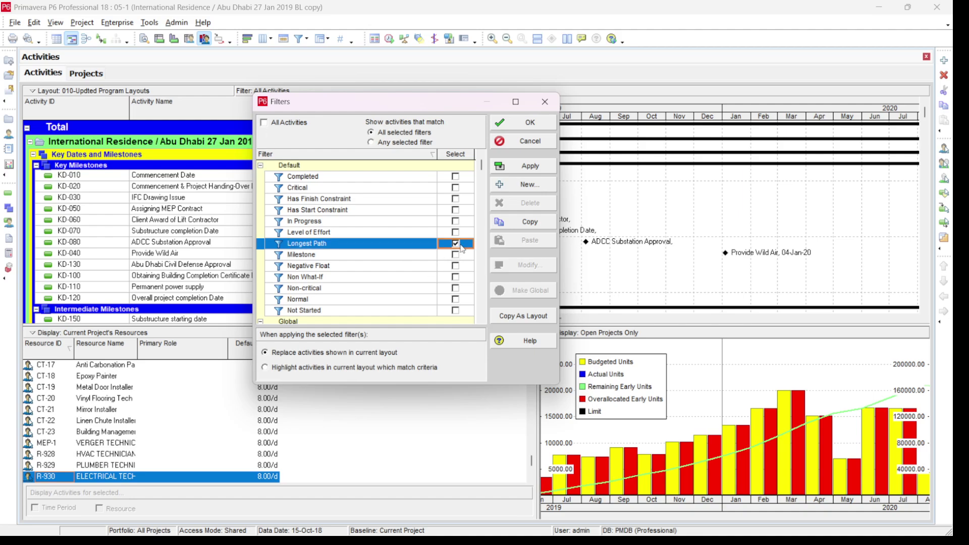
left_click(544, 166)
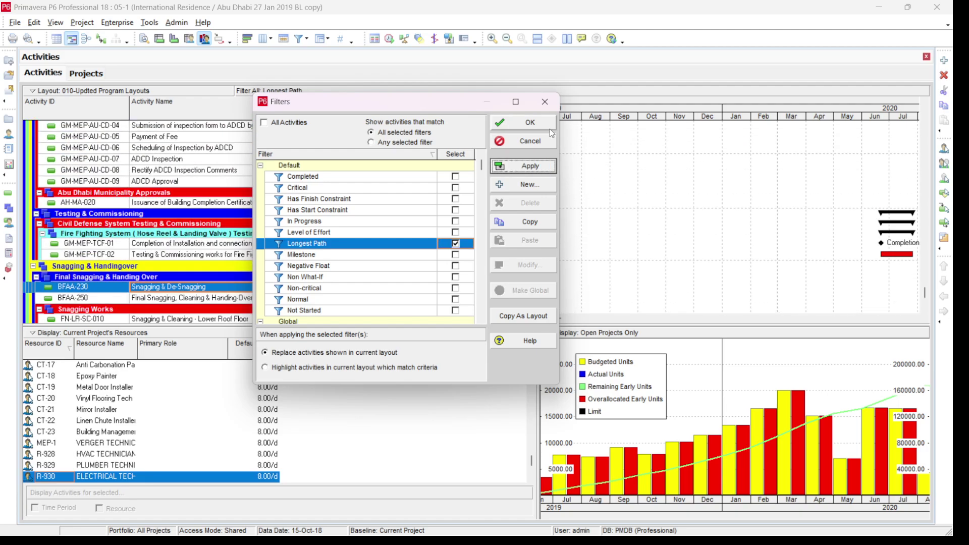
Step: Confirm the Longest Path filter, scroll its activities and Gantt chart, and reopen Filters
left_click(549, 127)
scroll(534, 295, "up", 4)
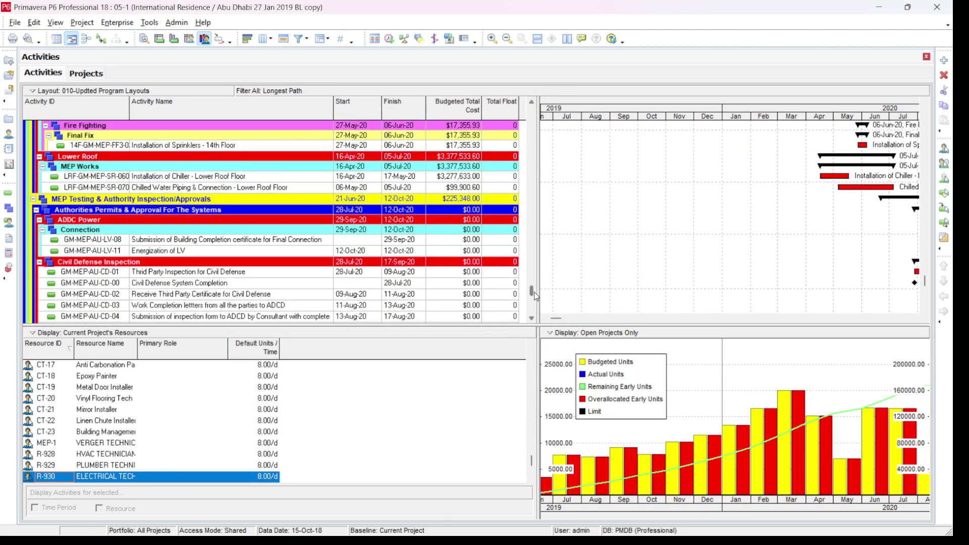
left_click_drag(532, 292, 550, 172)
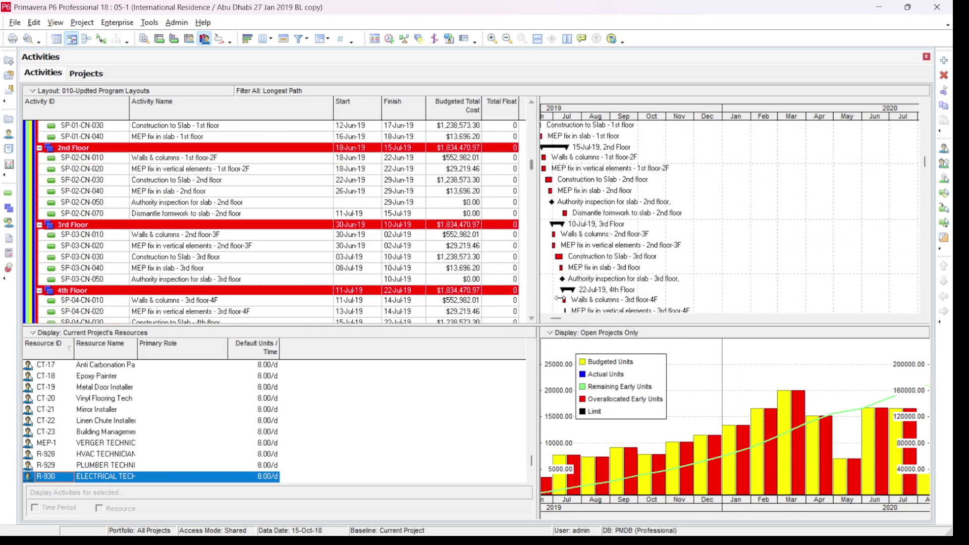
left_click(544, 319)
left_click(544, 319)
scroll(467, 298, "up", 6)
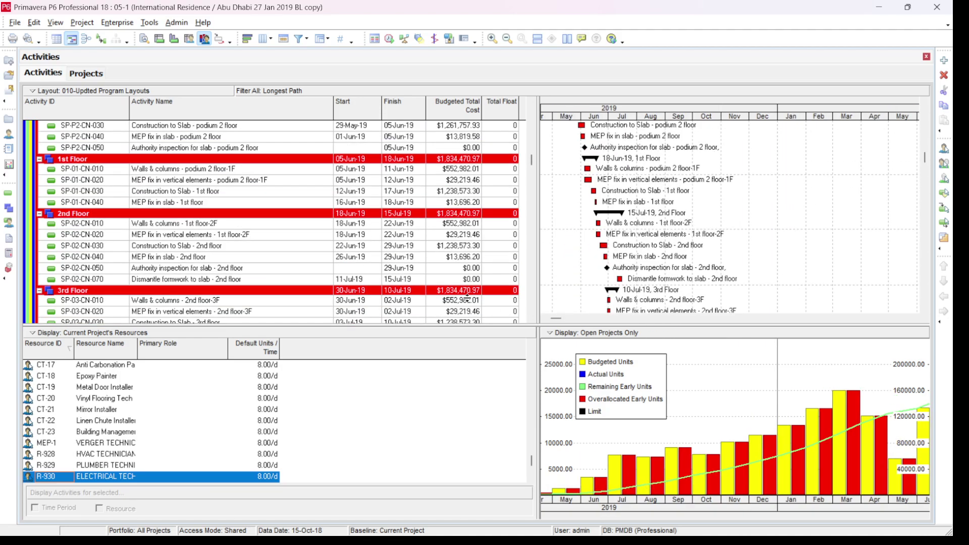
scroll(467, 298, "up", 15)
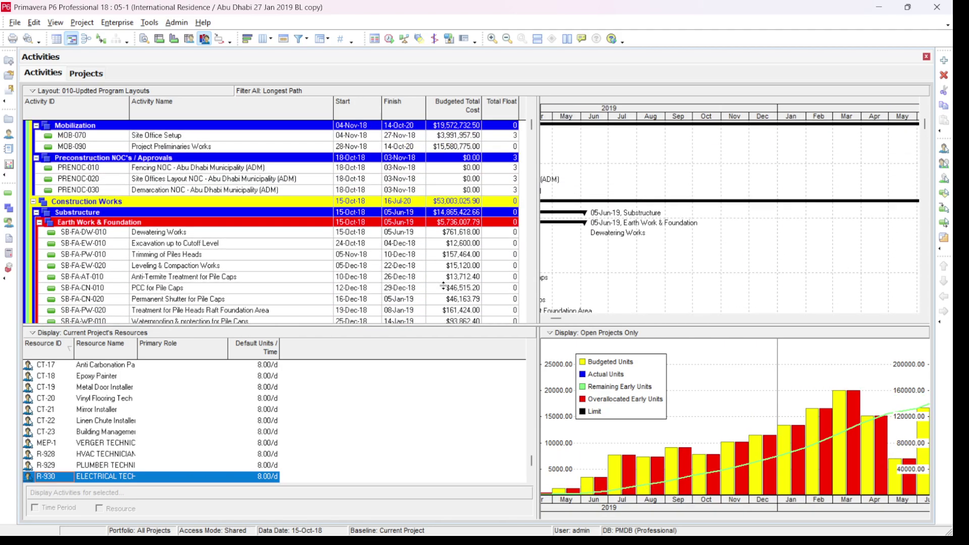
scroll(443, 285, "up", 3)
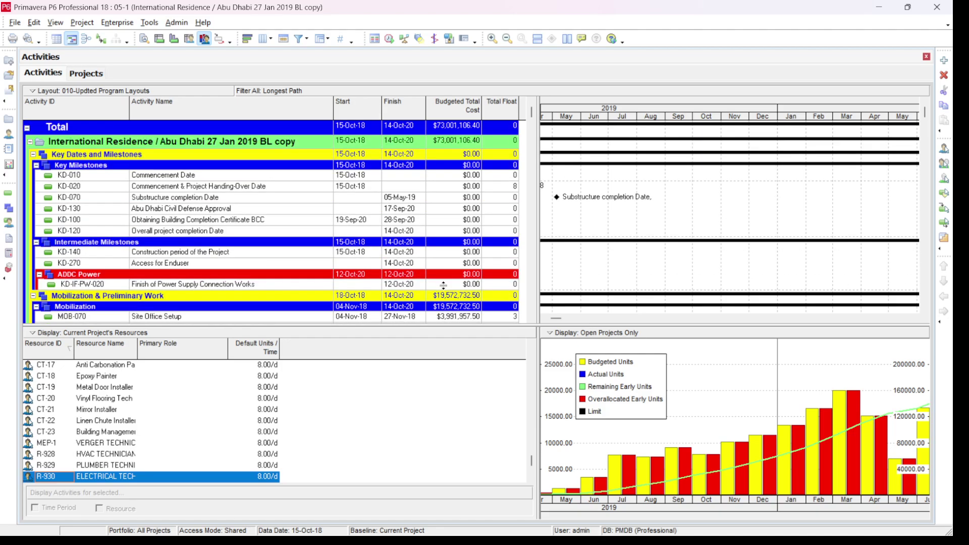
scroll(443, 286, "down", 12)
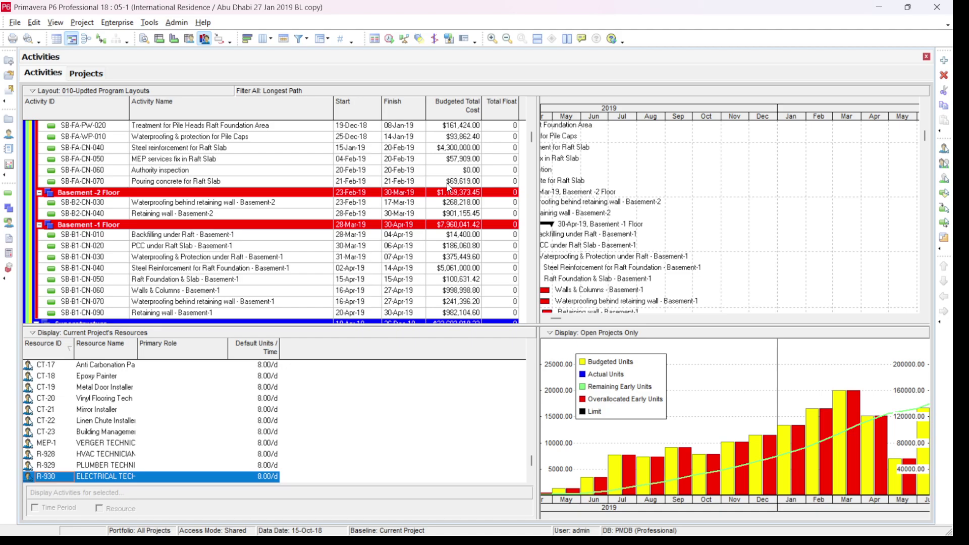
scroll(448, 187, "down", 3)
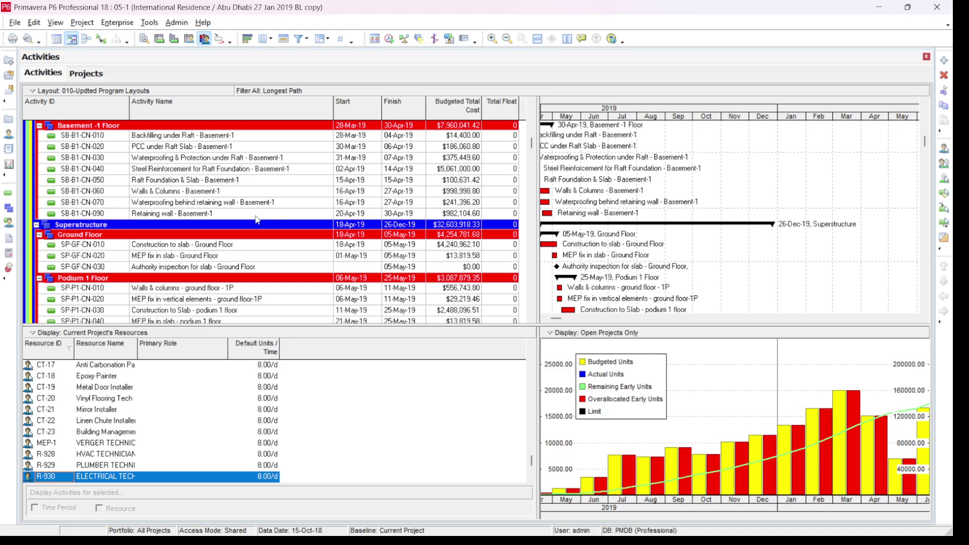
left_click(304, 41)
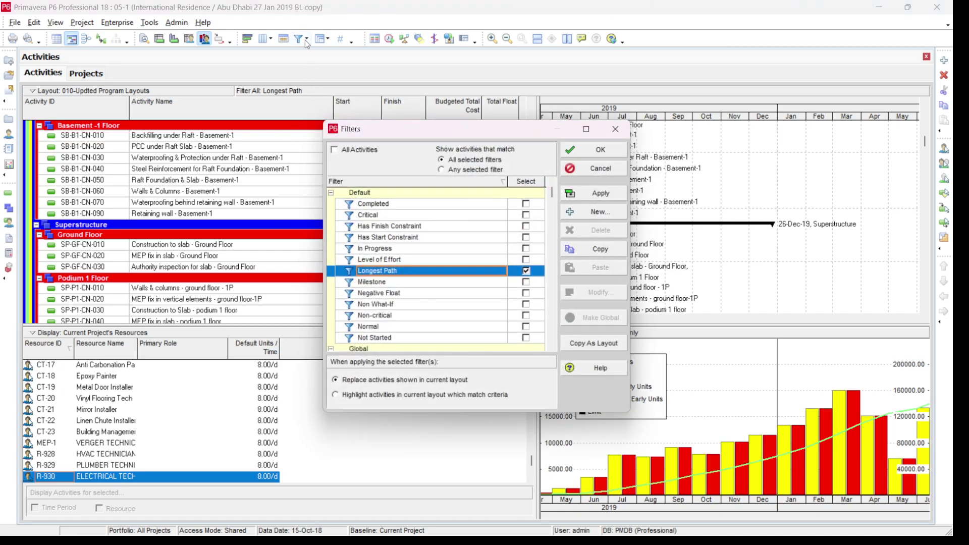
Step: Reapply All Activities, then highlight Longest Path activities in the current layout
left_click(357, 150)
left_click(594, 193)
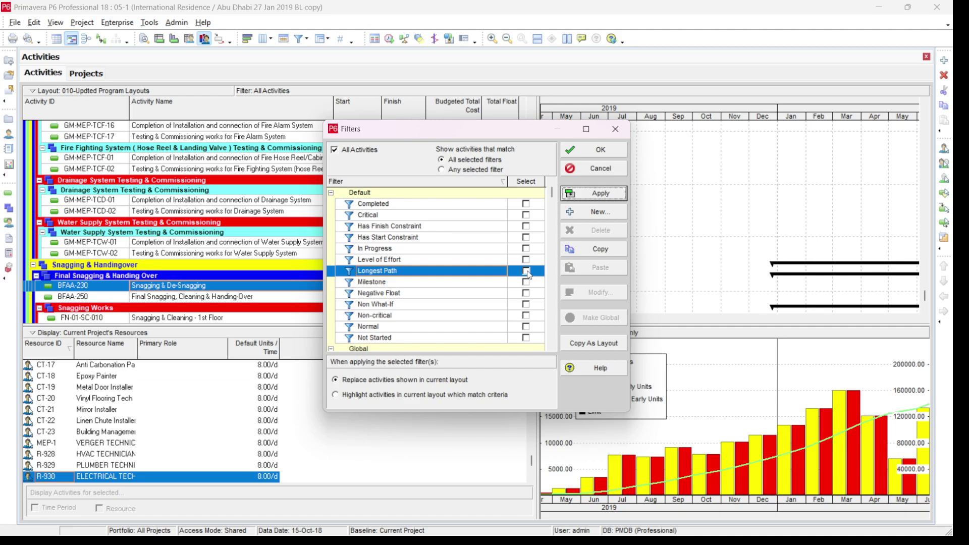
left_click(526, 271)
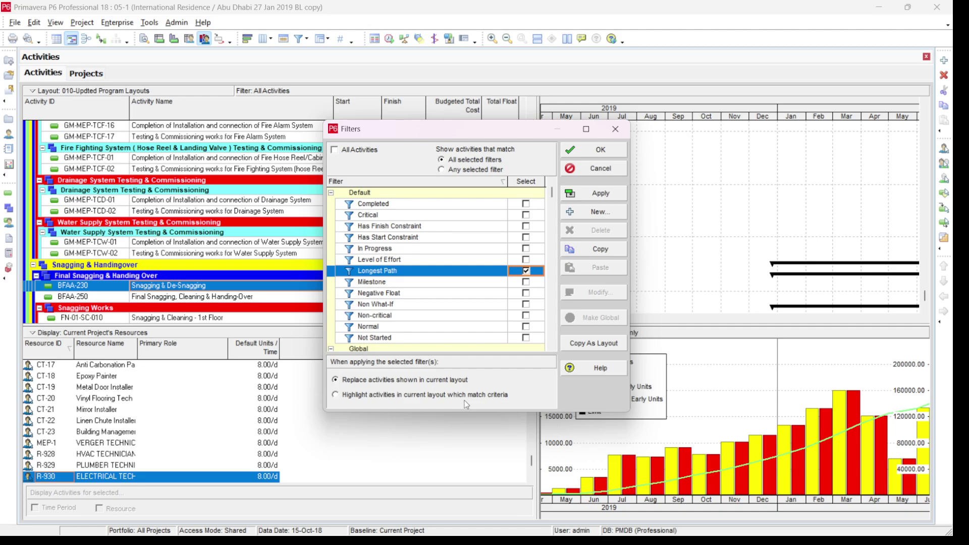
left_click(337, 396)
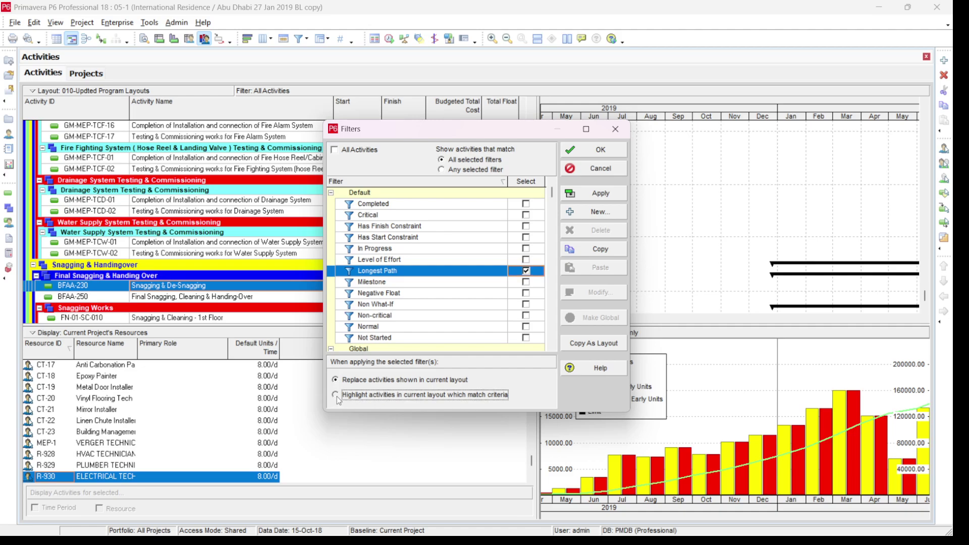
left_click(612, 194)
left_click(614, 154)
Step: Scroll the activity table, select activity FN-B2-CP-010, and bring up the Filters dialog
scroll(417, 259, "down", 4)
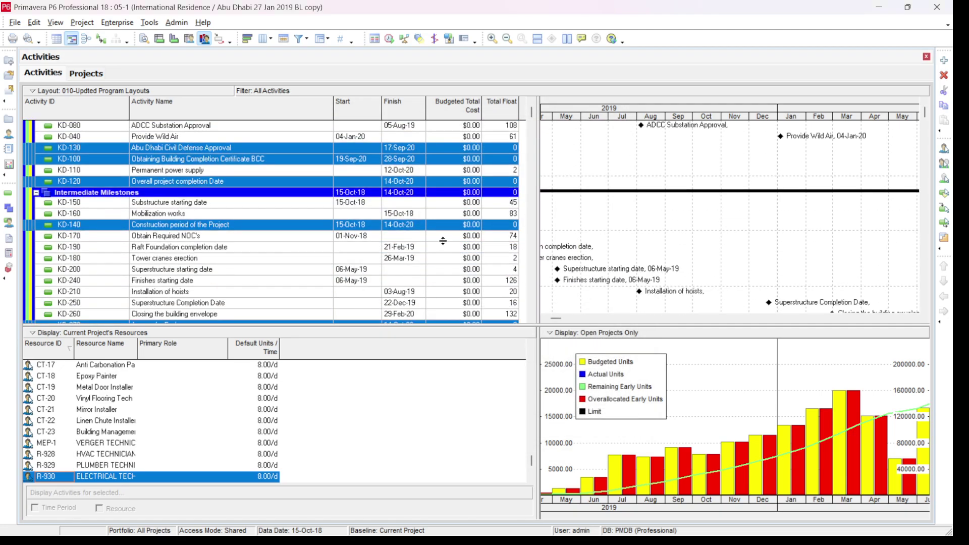
scroll(531, 135, "down", 15)
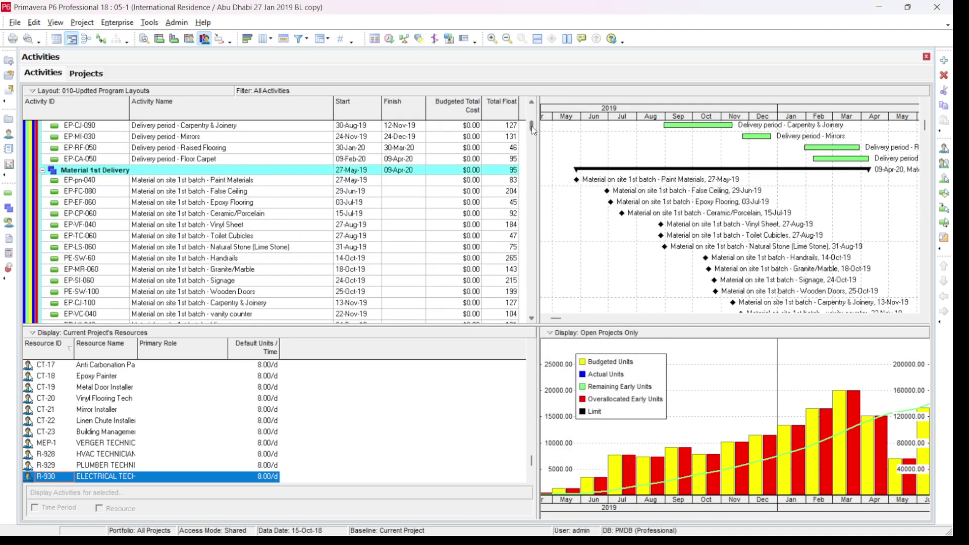
left_click_drag(535, 146, 536, 194)
scroll(154, 202, "up", 2)
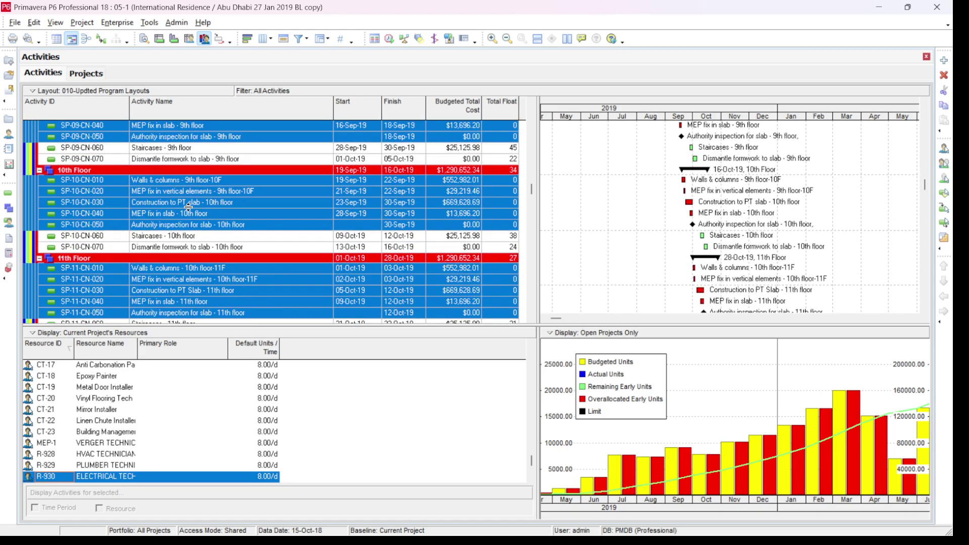
scroll(188, 207, "down", 2)
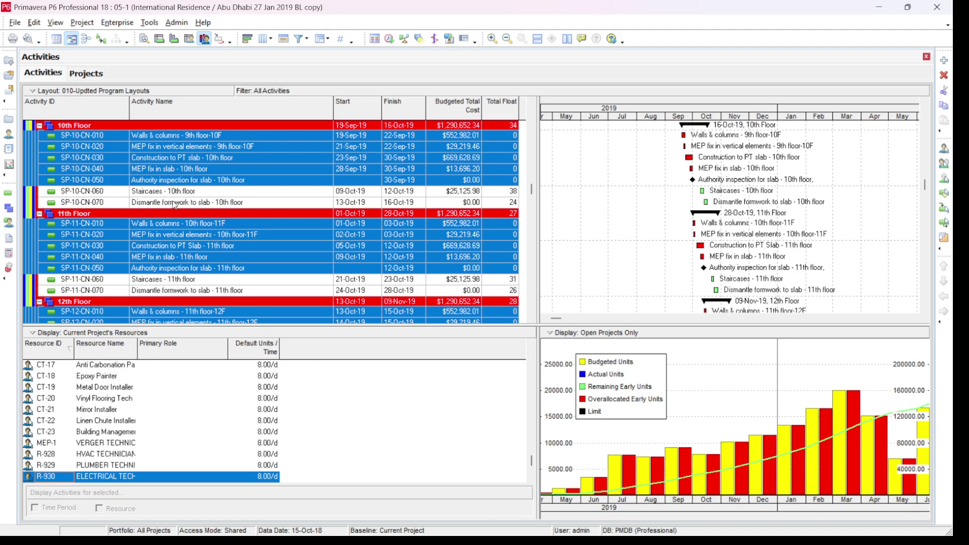
scroll(175, 207, "down", 10)
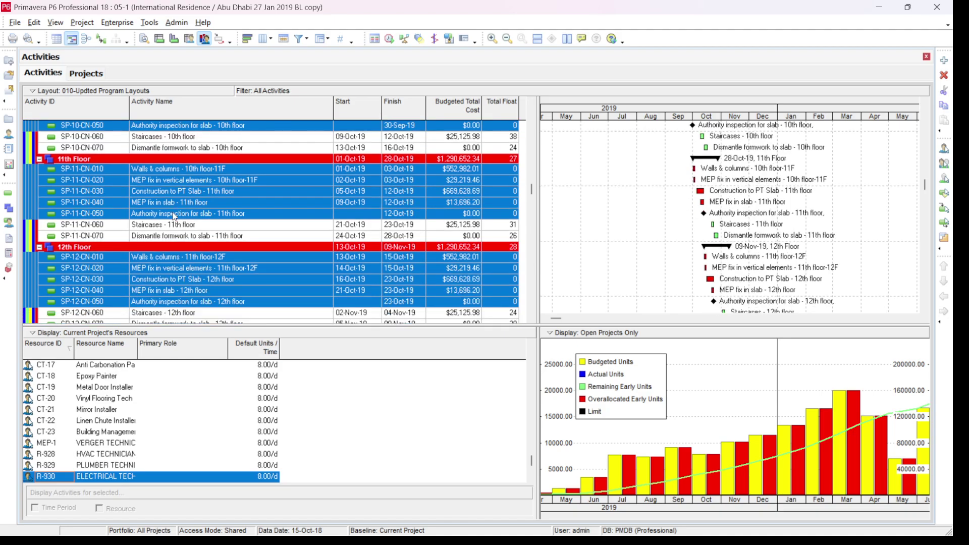
scroll(271, 218, "down", 6)
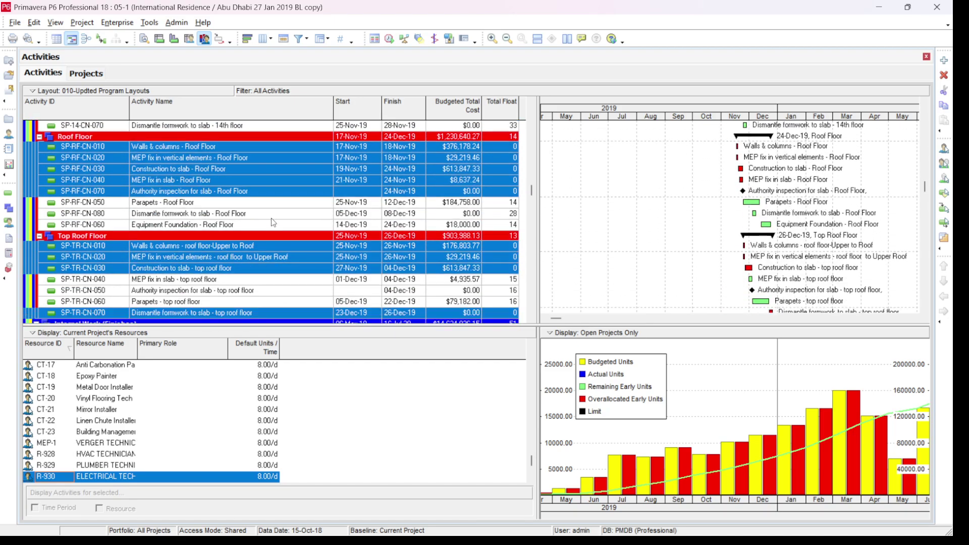
left_click(263, 236)
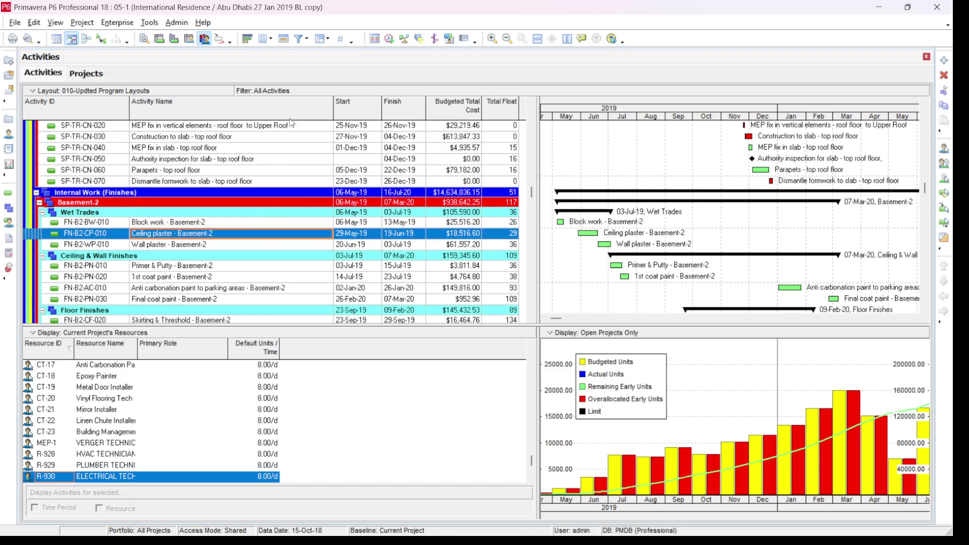
left_click(301, 39)
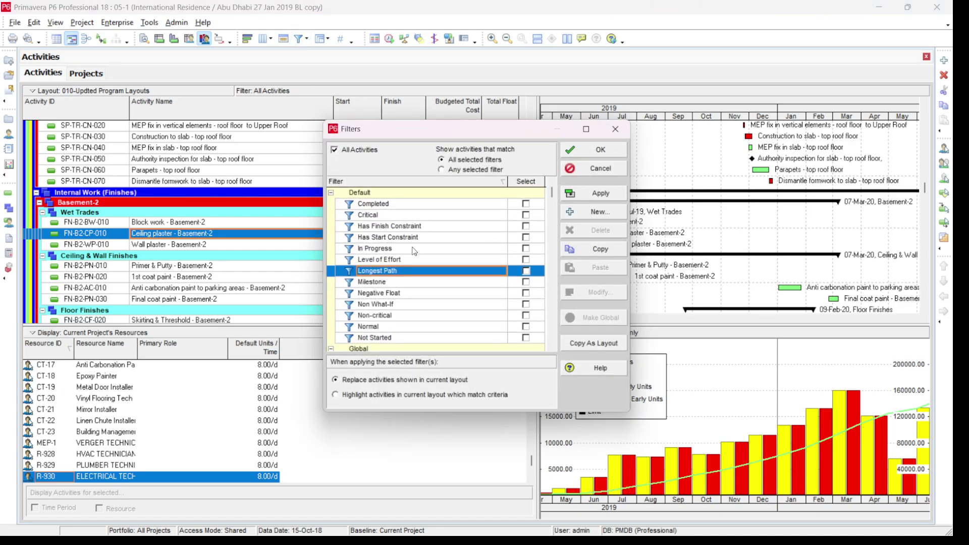
Step: Start a new filter and name it P6-Traing Filter
left_click_drag(554, 194, 539, 351)
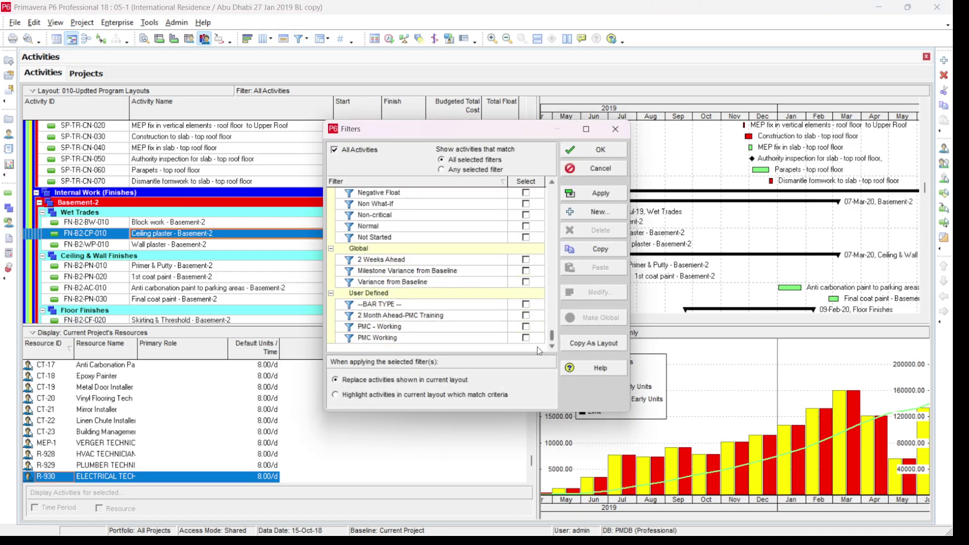
left_click(601, 213)
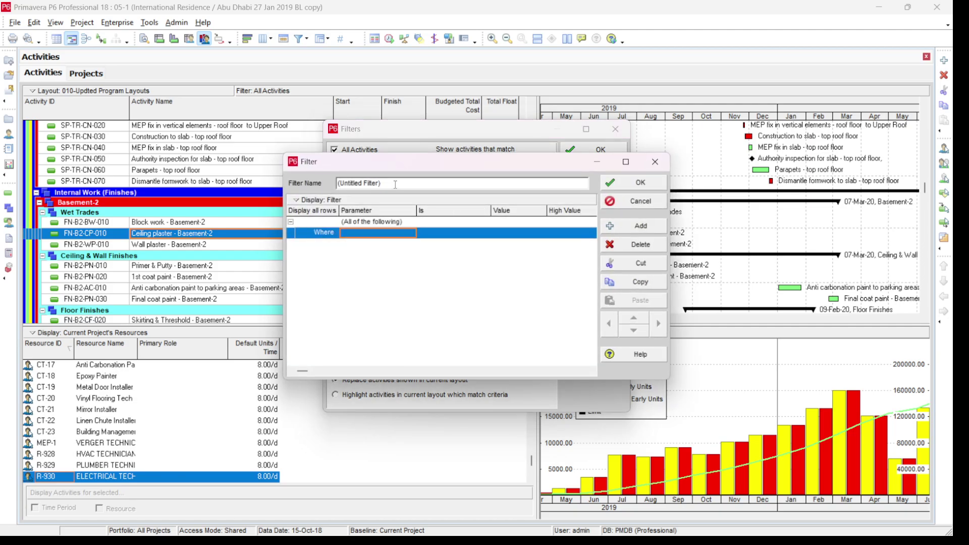
left_click(389, 182)
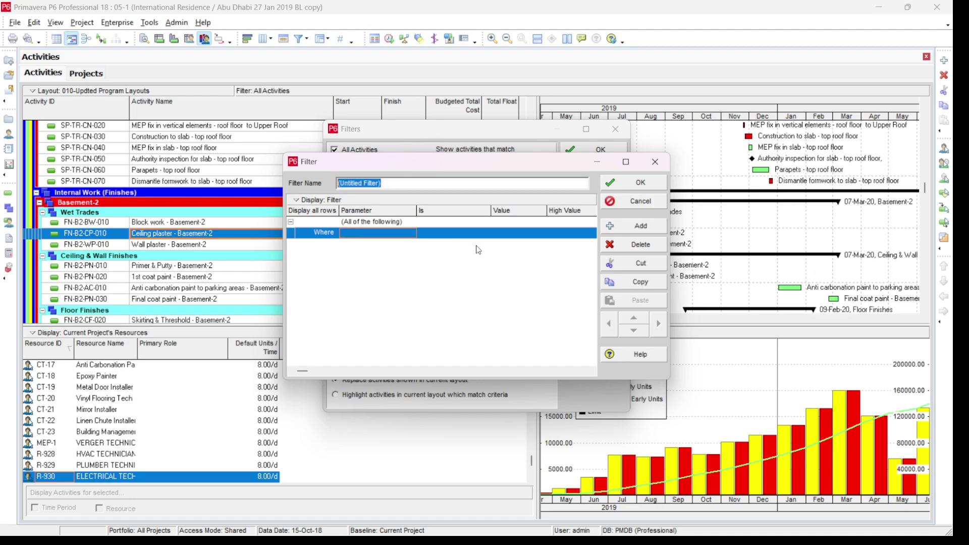
type("P6-Traing Filter")
Step: Add the condition Total Float is within range of 10d to 20d
left_click(394, 236)
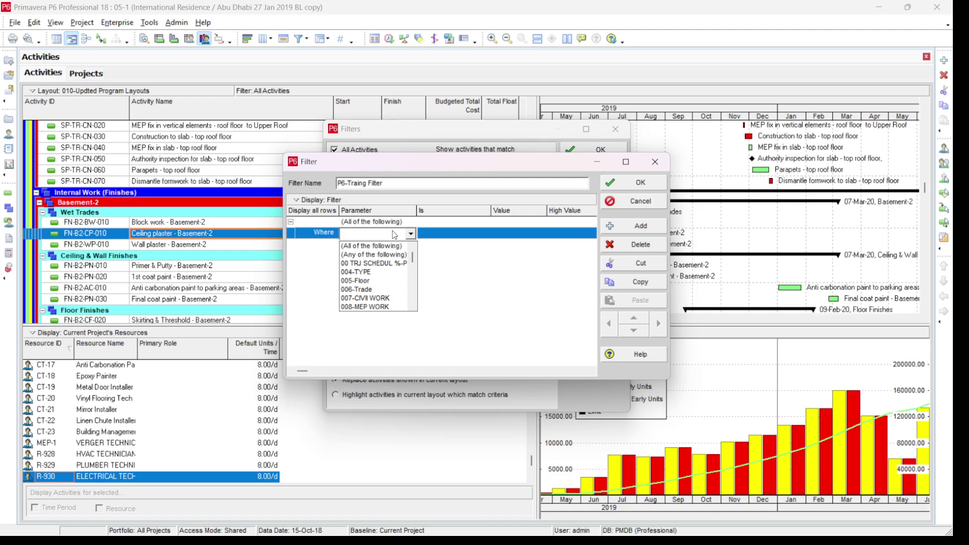
key("t")
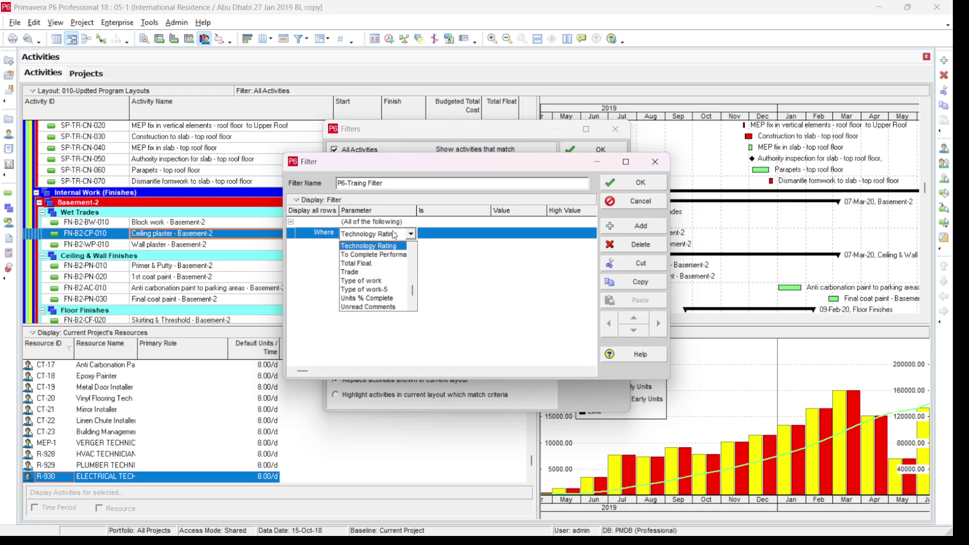
left_click(388, 266)
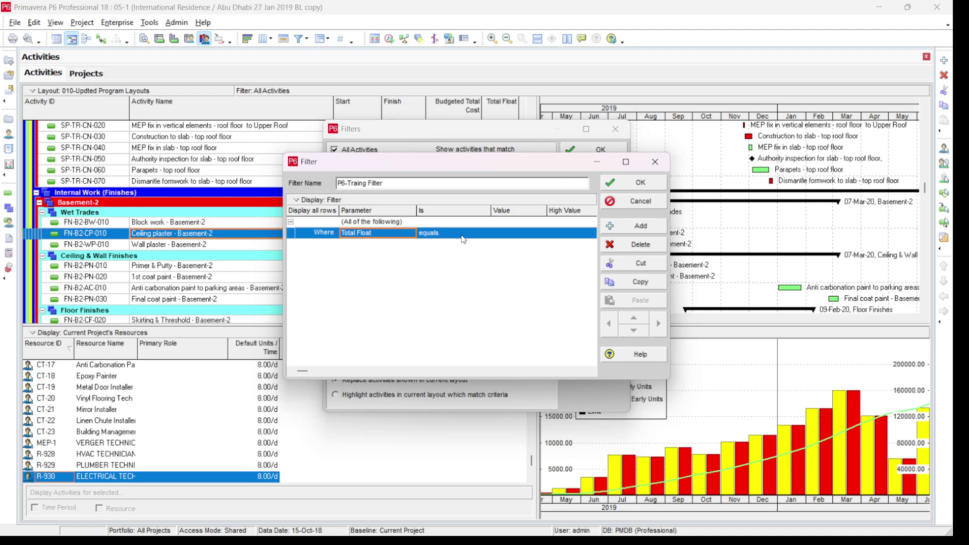
left_click(464, 234)
left_click(464, 235)
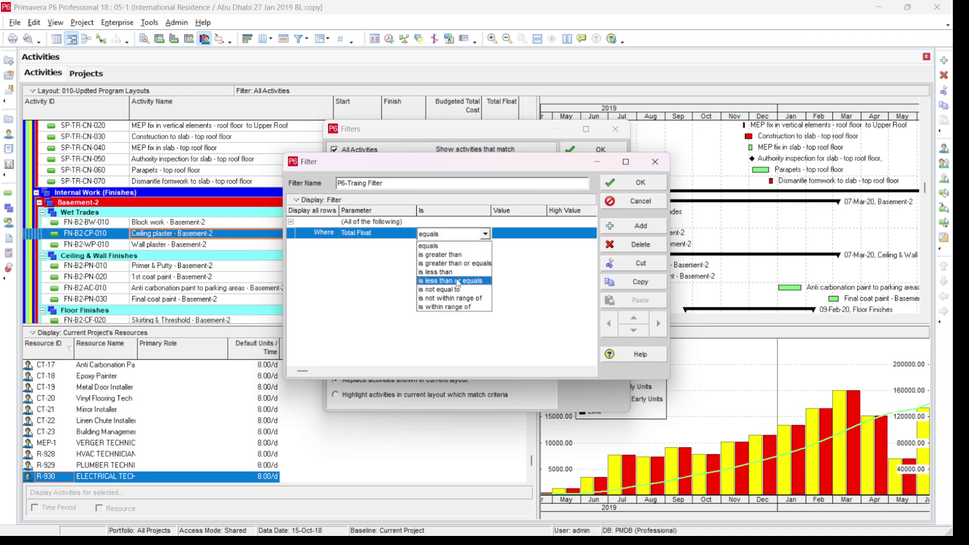
left_click(449, 306)
left_click(533, 233)
type("10d")
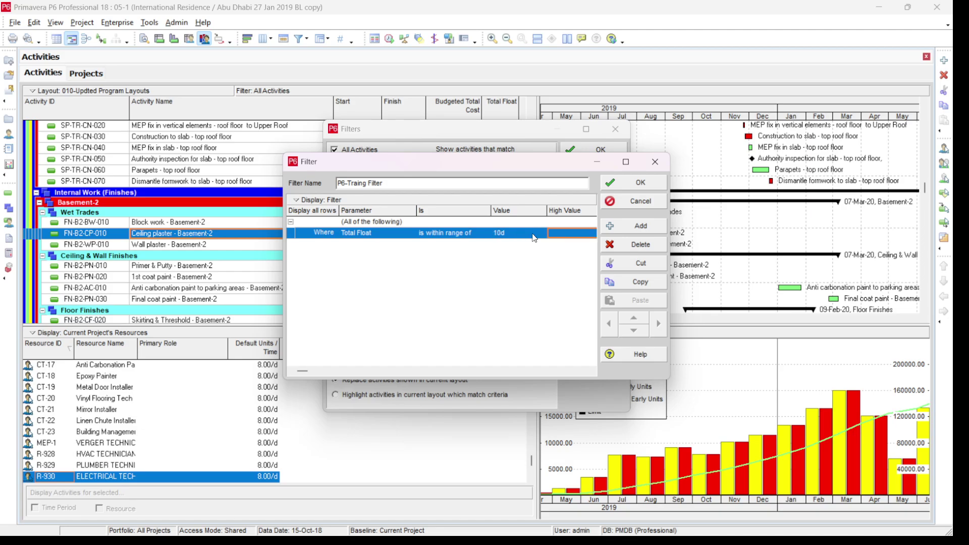
key("Tab")
type("20")
key("Return")
Step: Save P6-Traing Filter and apply it to the activity table
left_click(658, 185)
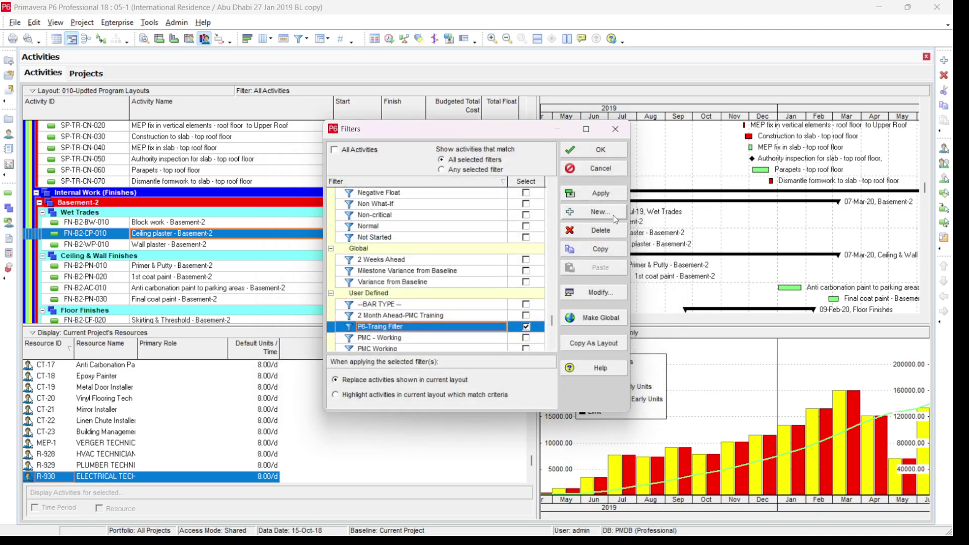
left_click(600, 194)
left_click(601, 149)
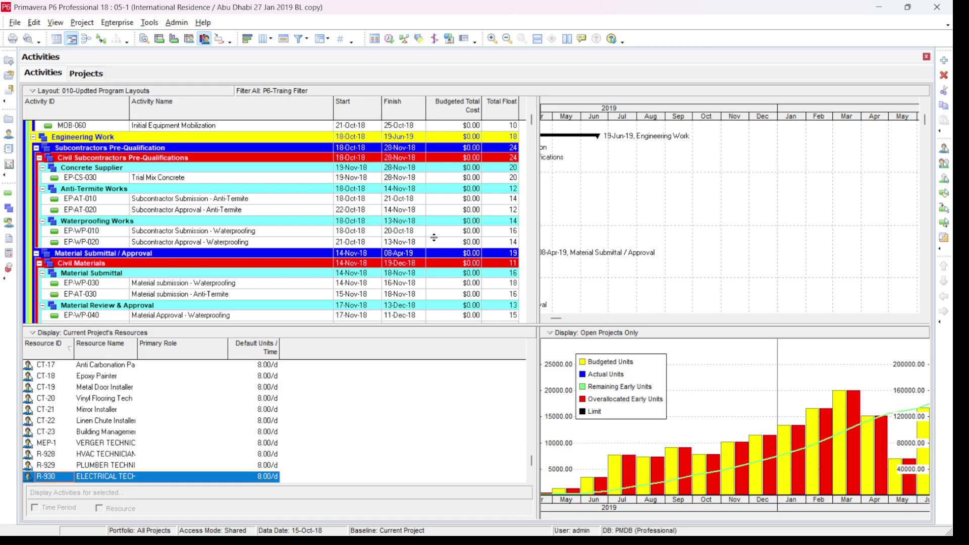
scroll(432, 237, "up", 10)
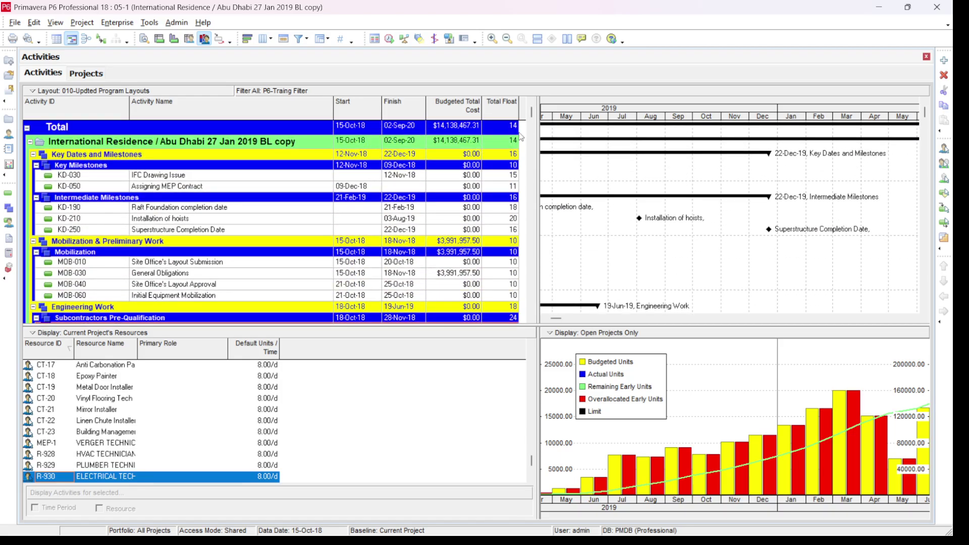
left_click_drag(531, 112, 491, 144)
Step: Reopen Filters and open P6-Traing Filter under User Defined for modification
left_click(300, 39)
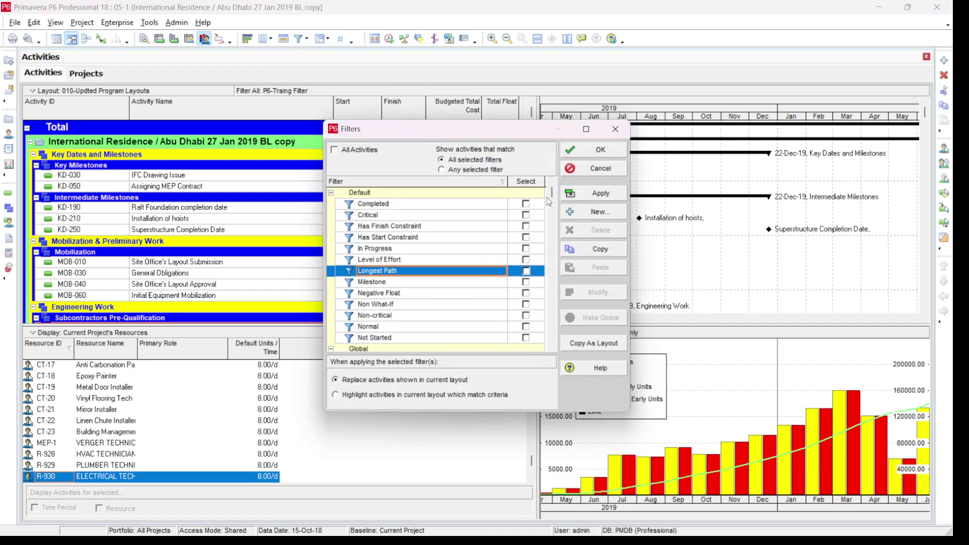
scroll(547, 197, "down", 4)
left_click(433, 316)
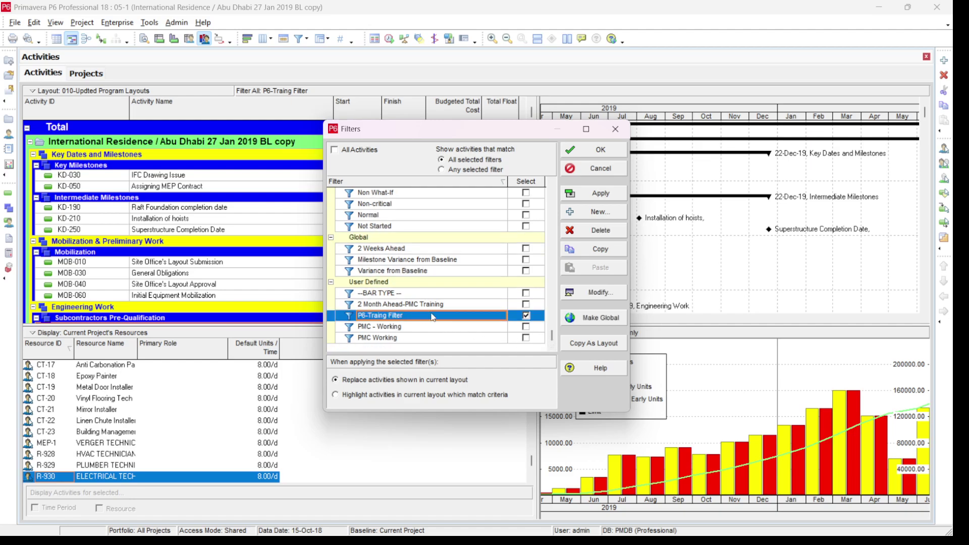
left_click(594, 294)
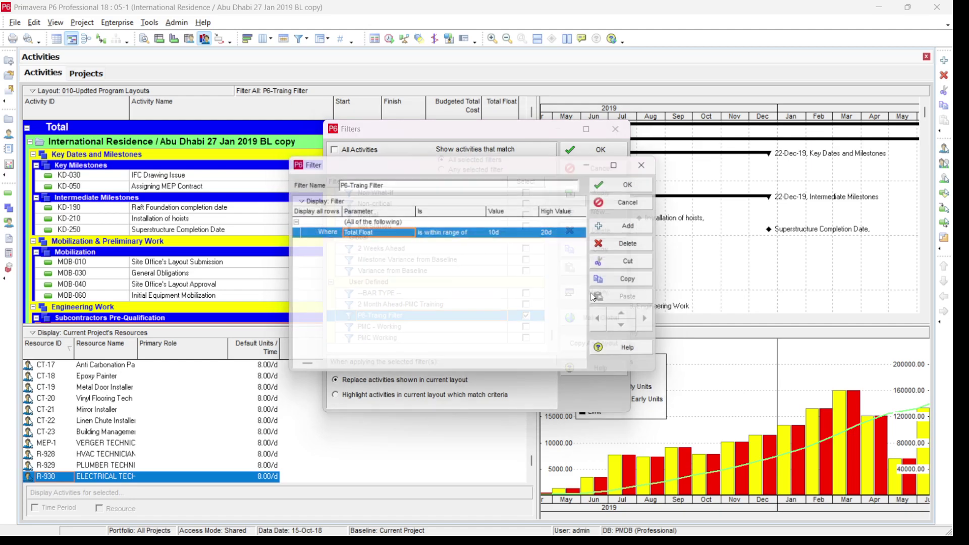
Step: Add a second condition, switching its parameter from GM004-DIVISION to GM003-TYPE
left_click(640, 226)
left_click(376, 245)
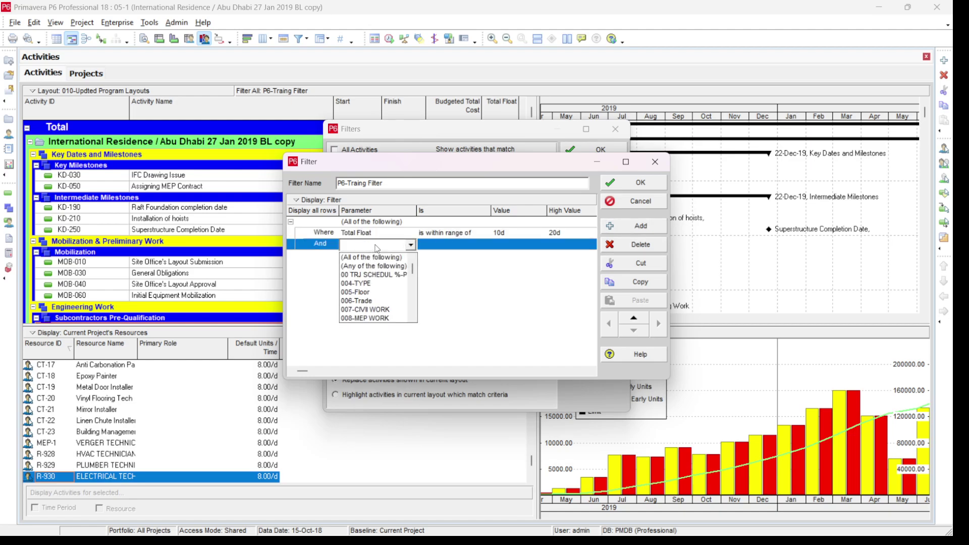
key("g")
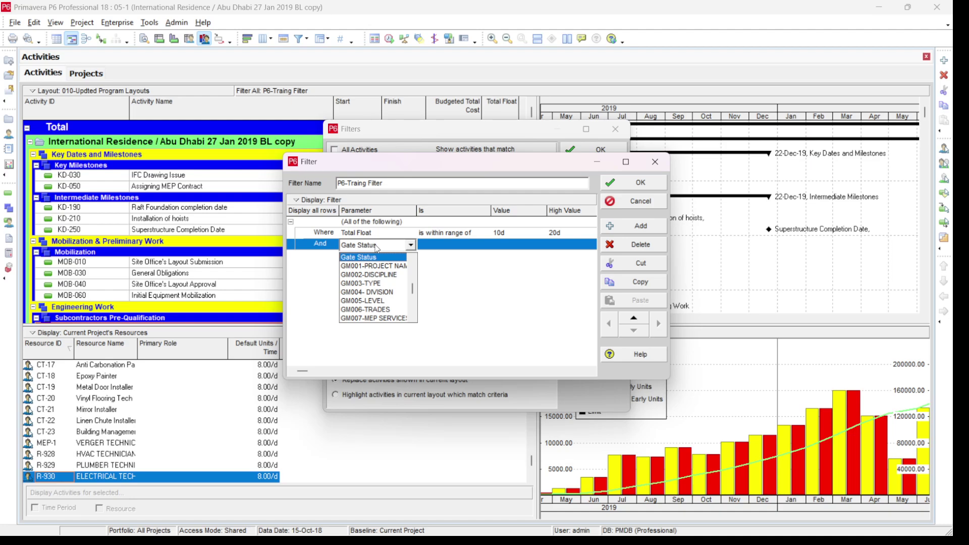
left_click(385, 292)
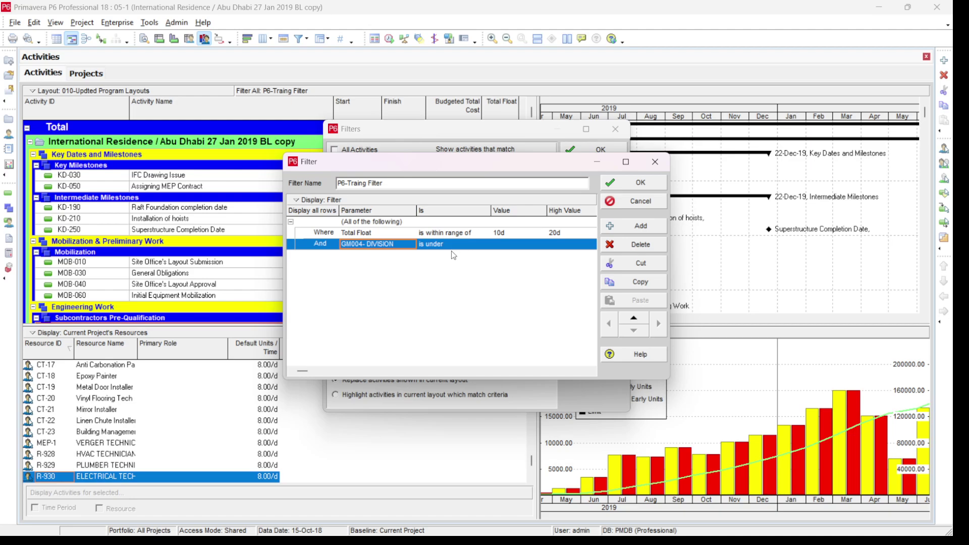
double_click(509, 250)
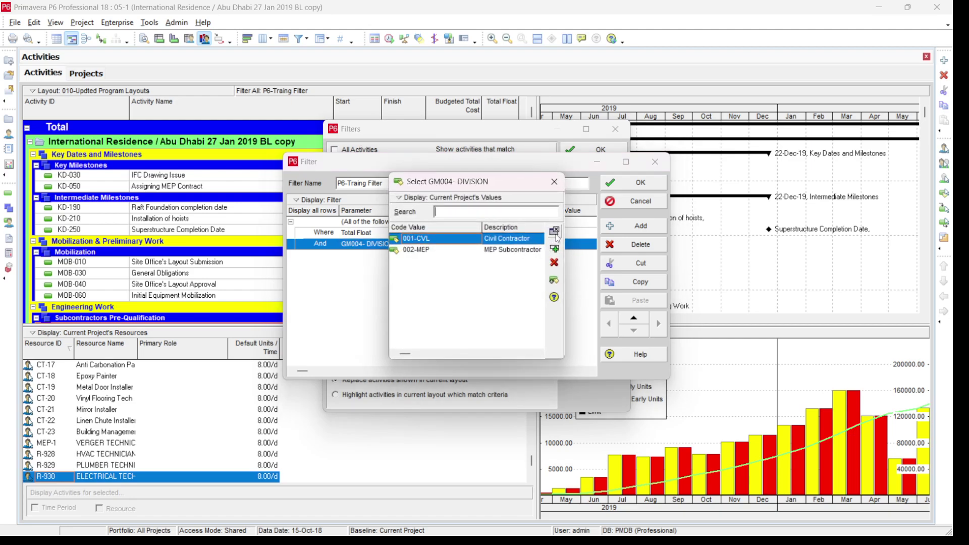
left_click(554, 233)
left_click(384, 245)
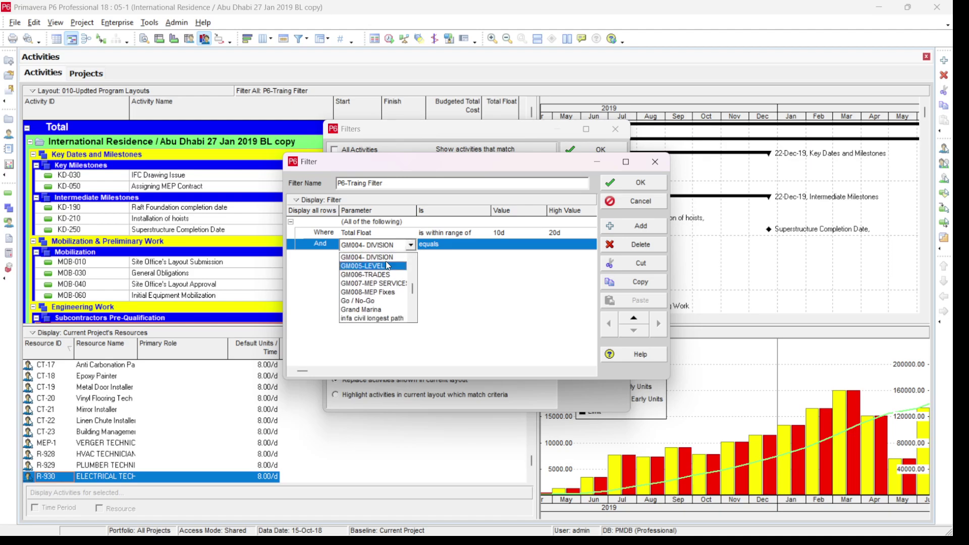
left_click(413, 258)
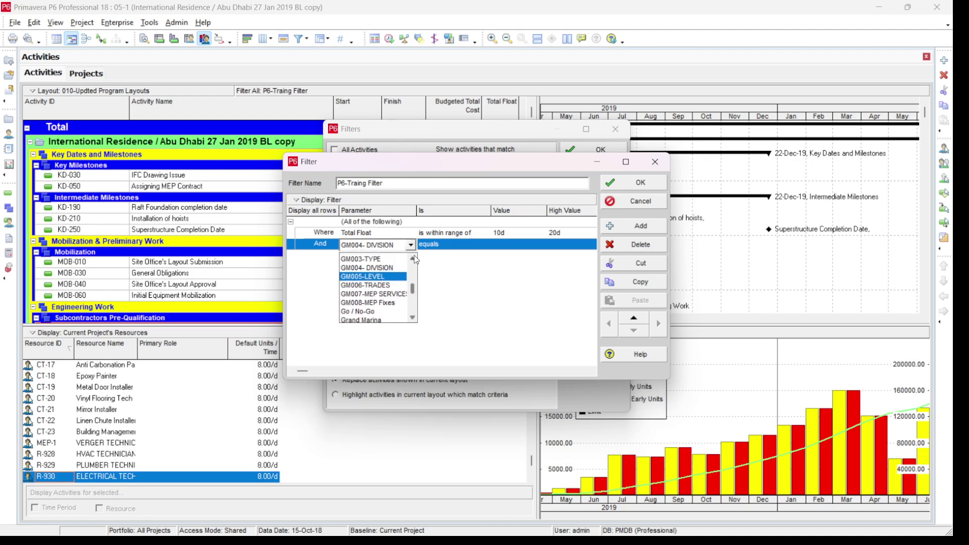
left_click(413, 258)
left_click(385, 265)
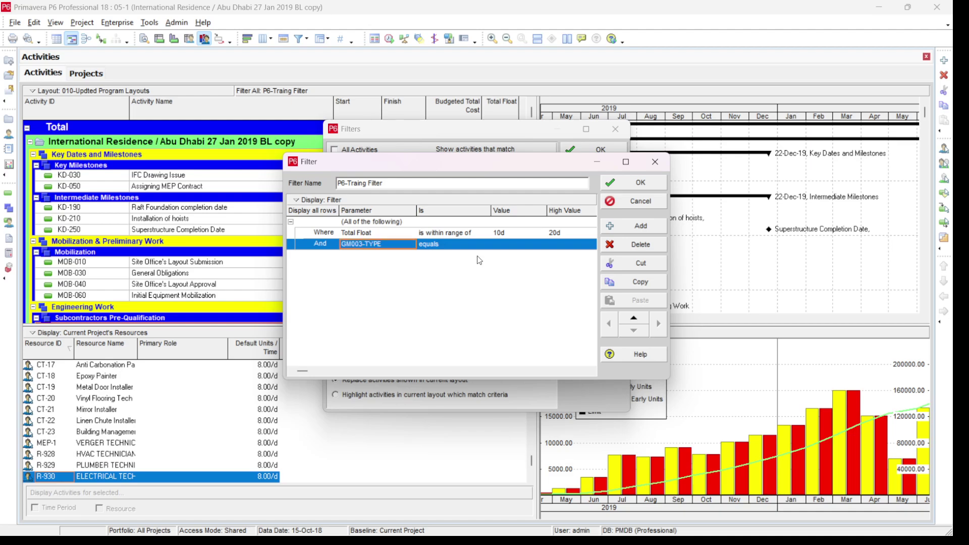
Step: Set the GM003-TYPE condition value to 013-SUP from the code picker
double_click(511, 249)
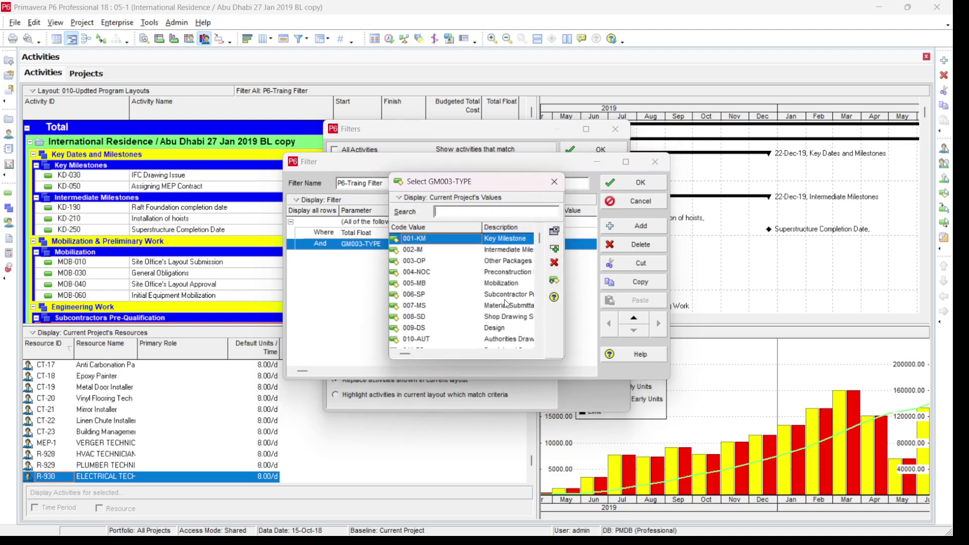
scroll(506, 309, "down", 3)
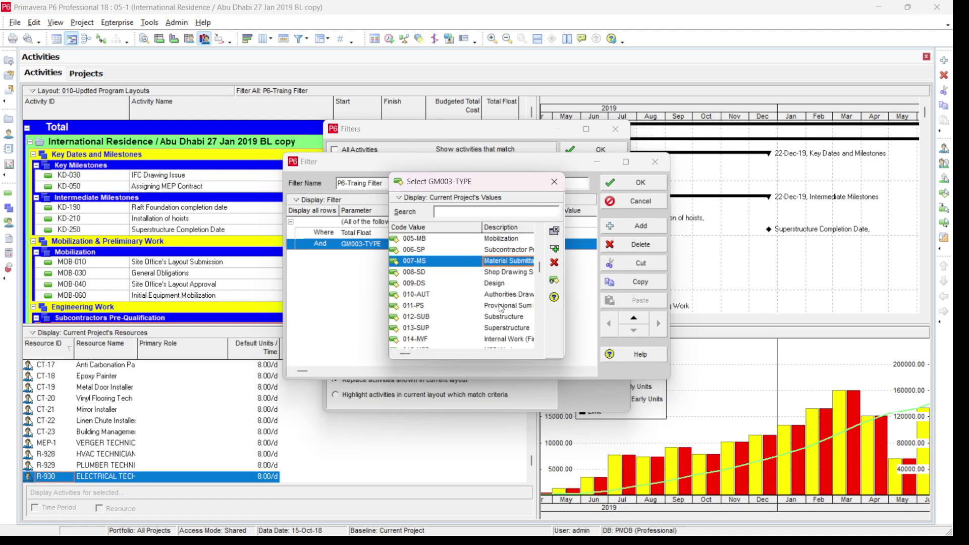
left_click(507, 285)
scroll(503, 298, "up", 3)
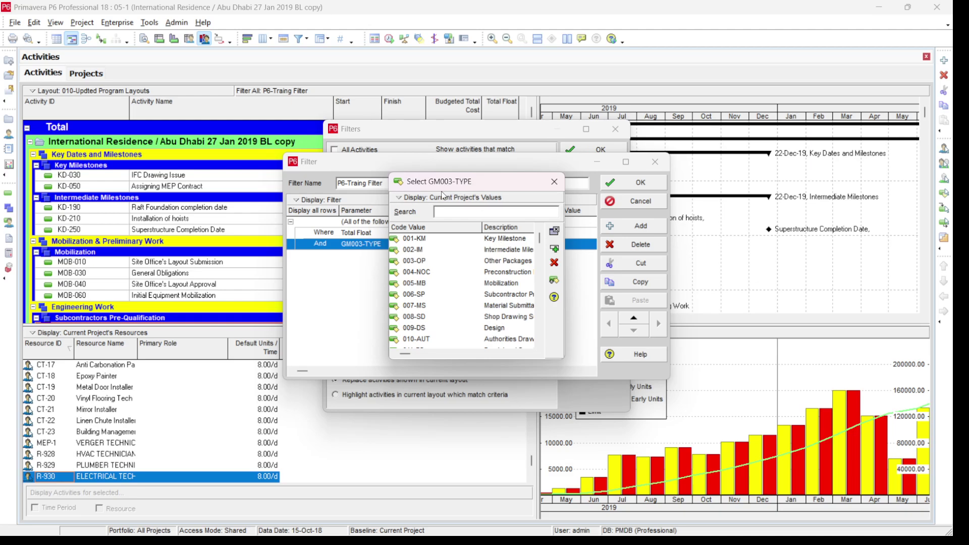
scroll(465, 260, "down", 1)
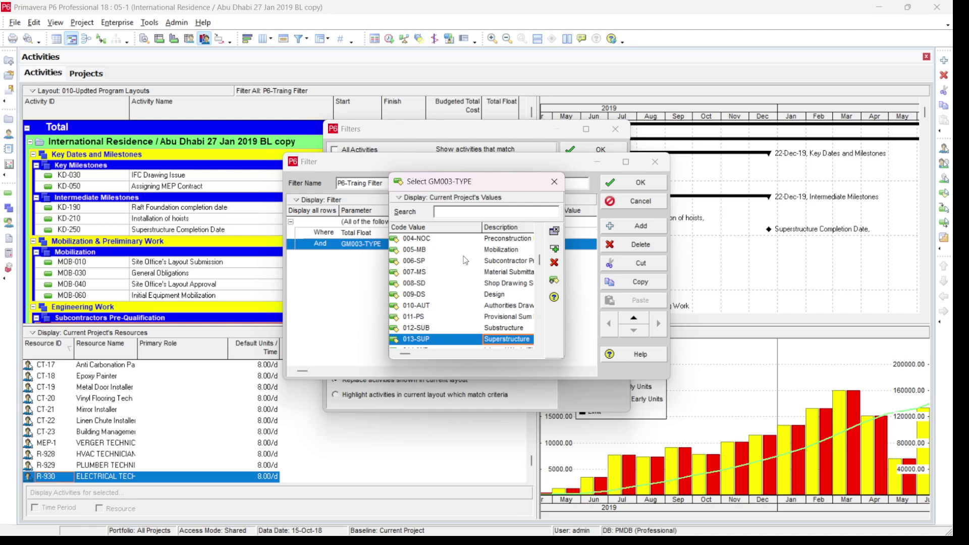
scroll(465, 260, "down", 2)
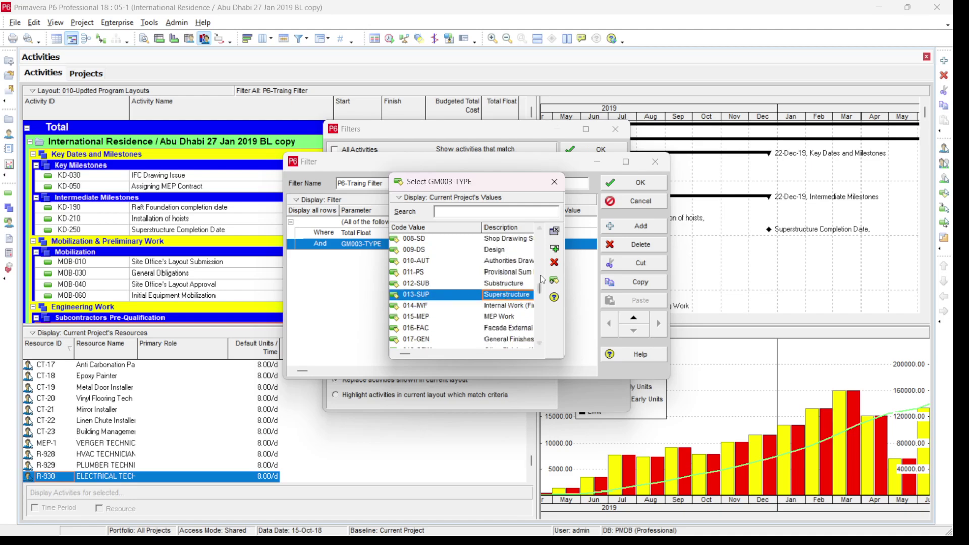
left_click(555, 249)
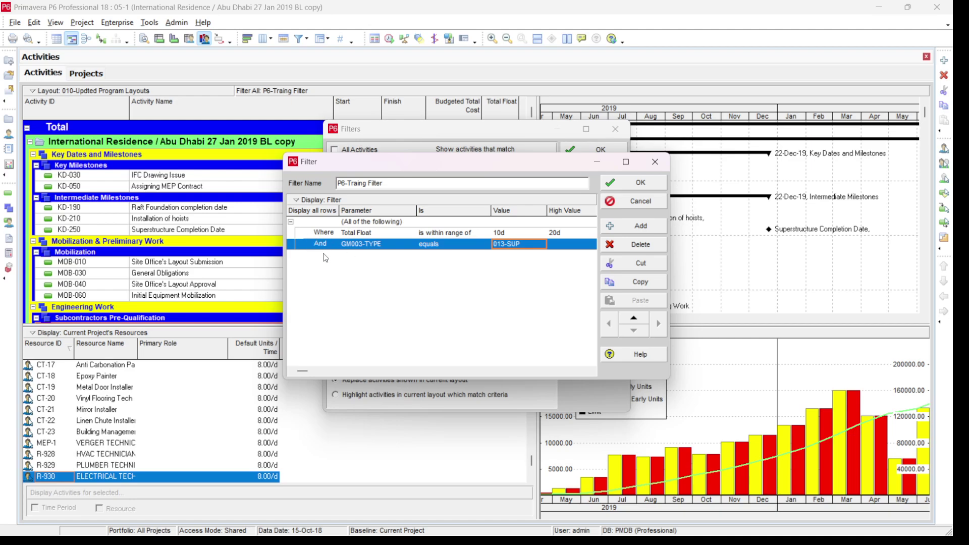
Step: Toggle criteria matching to Any and back to All, then save the two-condition filter
left_click(379, 235)
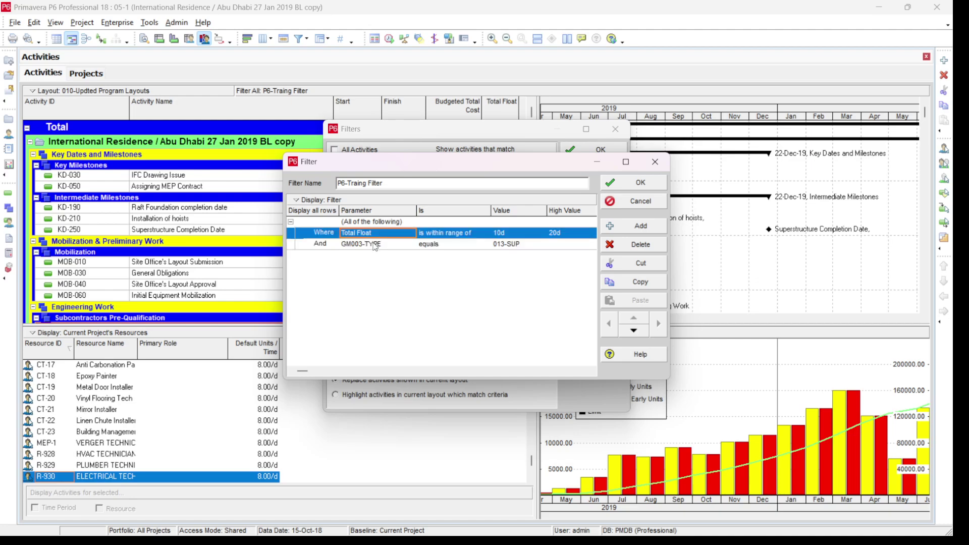
left_click(375, 245)
left_click(380, 223)
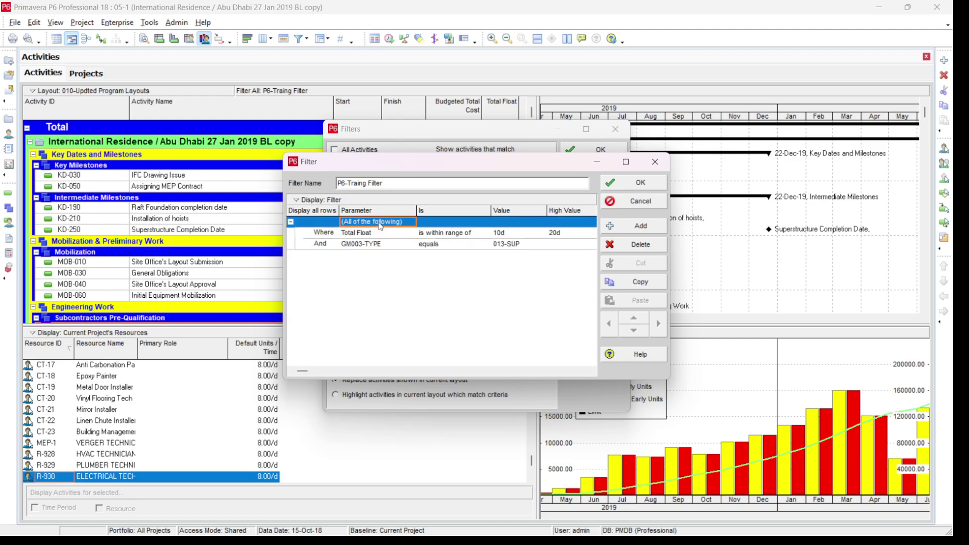
left_click(380, 224)
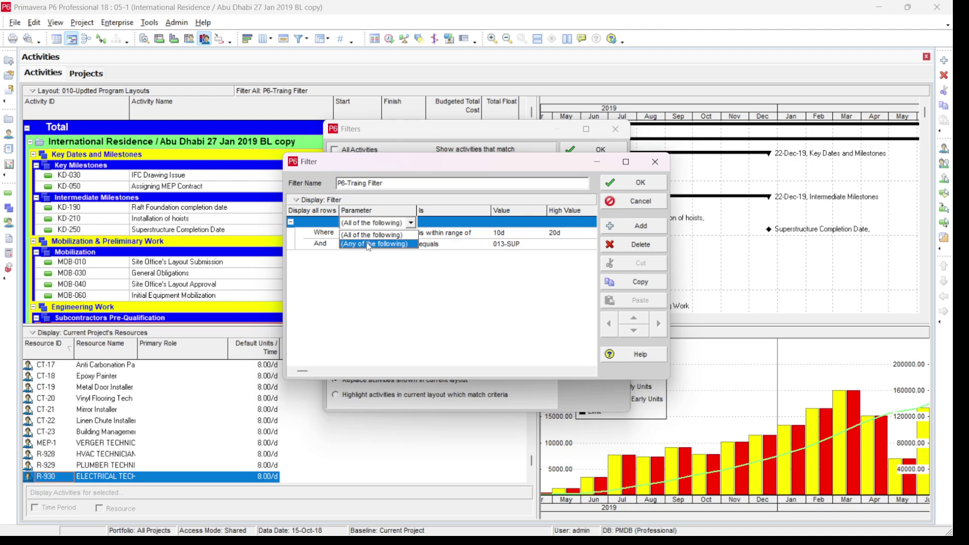
left_click(368, 244)
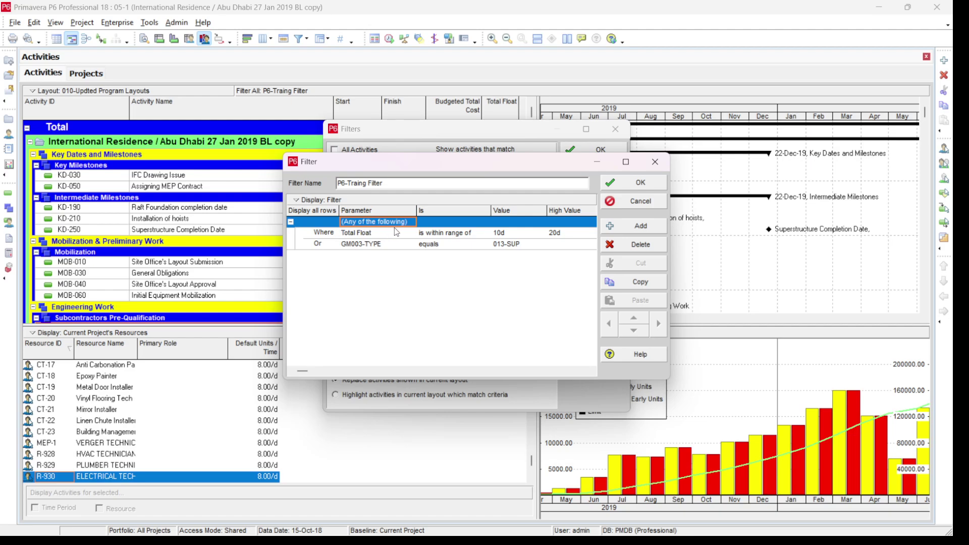
left_click(409, 225)
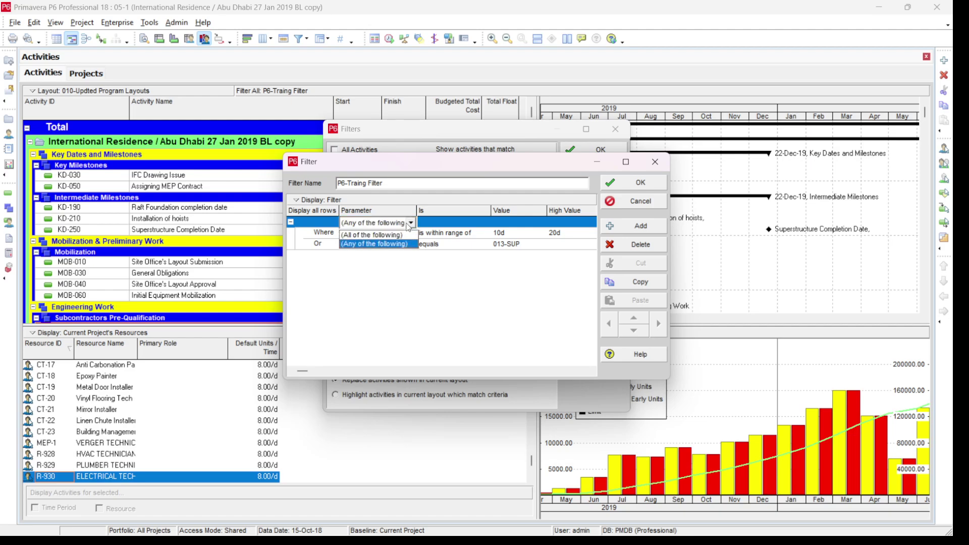
left_click(397, 235)
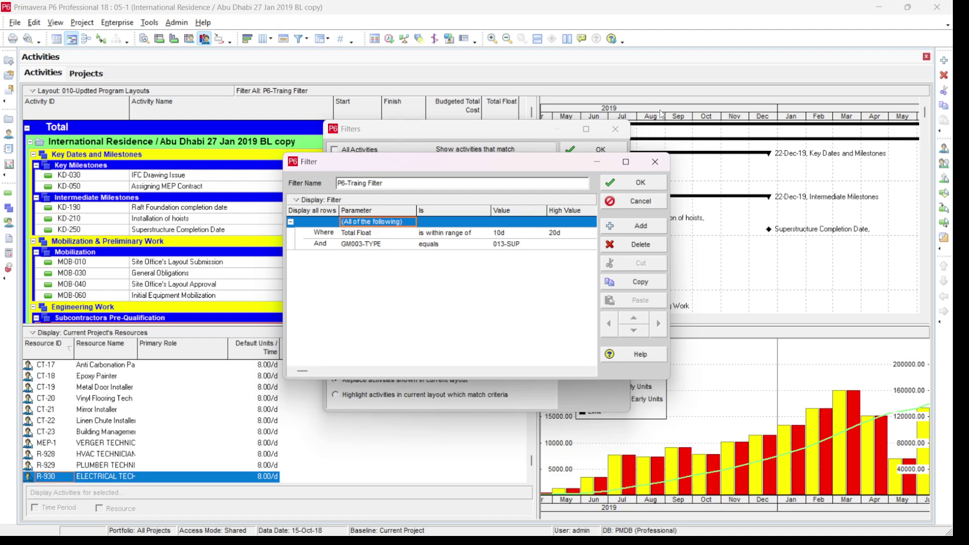
left_click(653, 186)
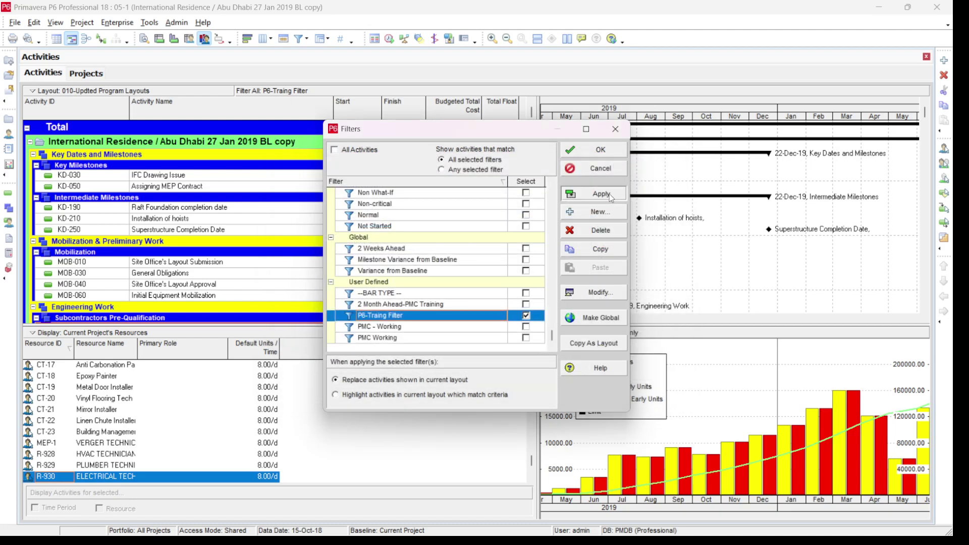
Step: Apply the filter, expand Total › International Residence › Construction Works, and reopen Filters
left_click(610, 196)
left_click(604, 153)
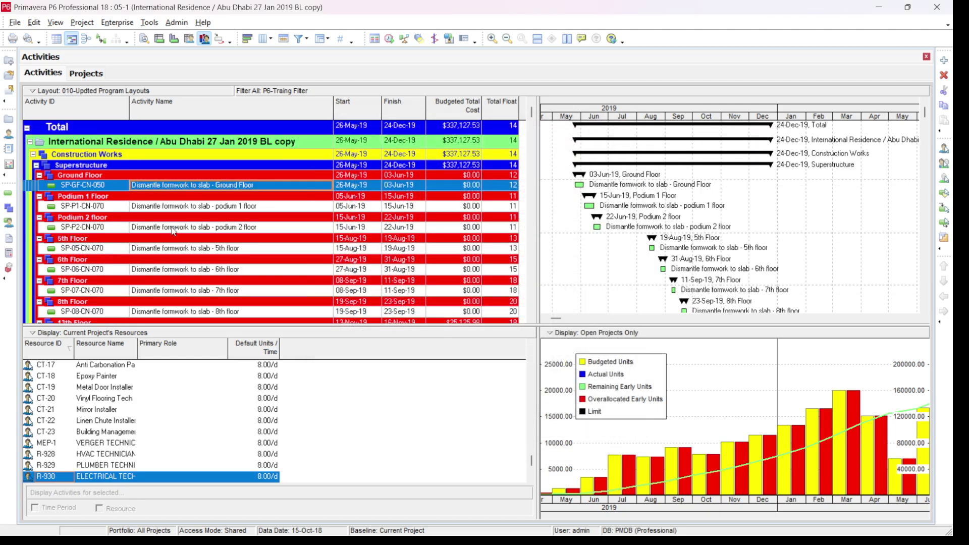
key("ctrl+KP_Subtract")
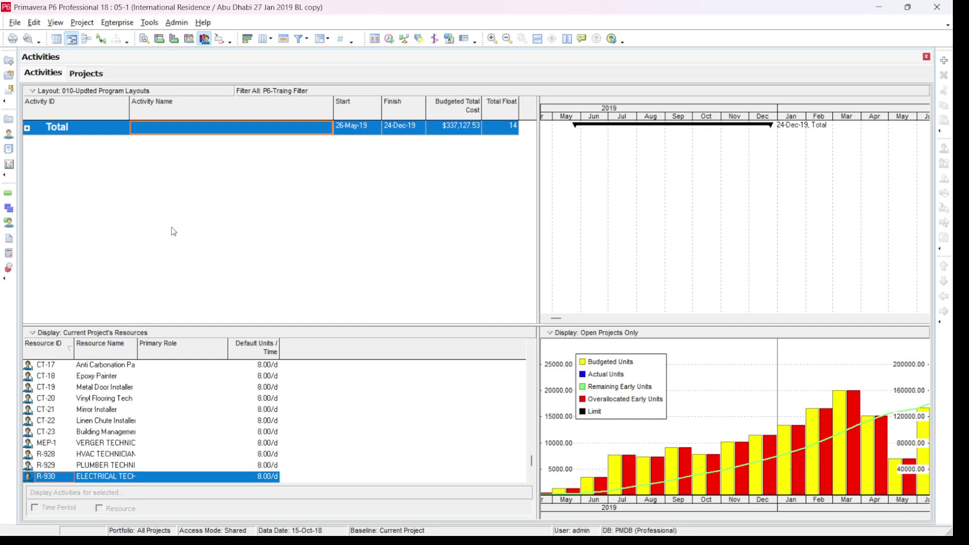
left_click(28, 129)
left_click(30, 143)
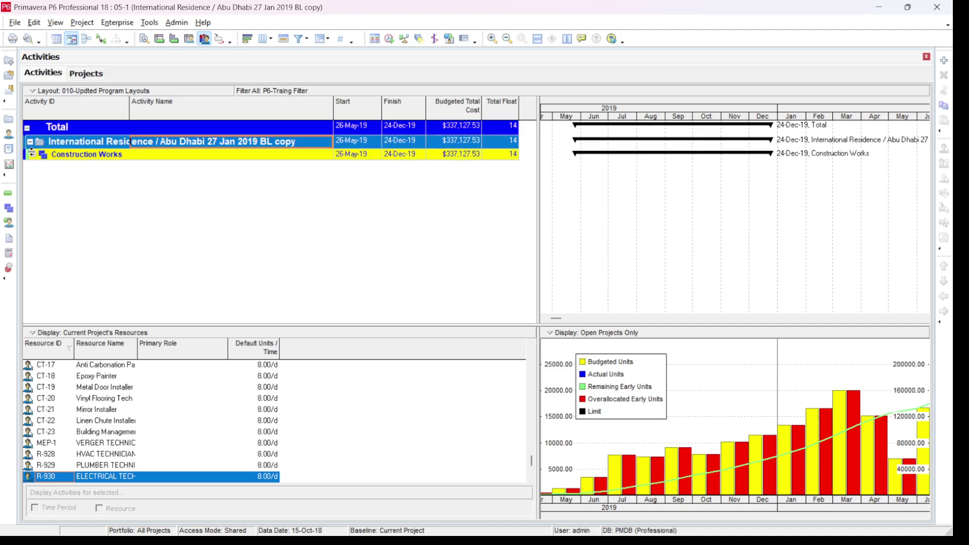
left_click(33, 155)
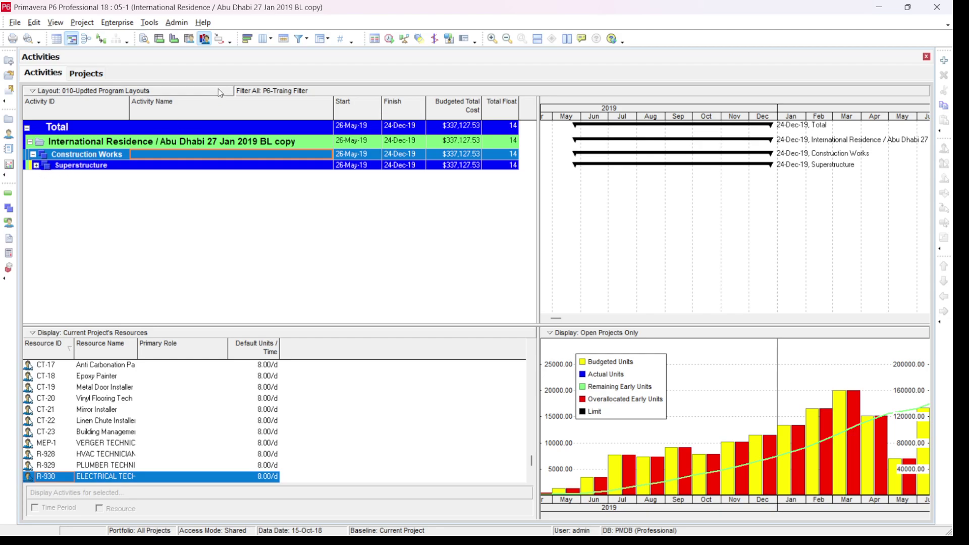
left_click(300, 41)
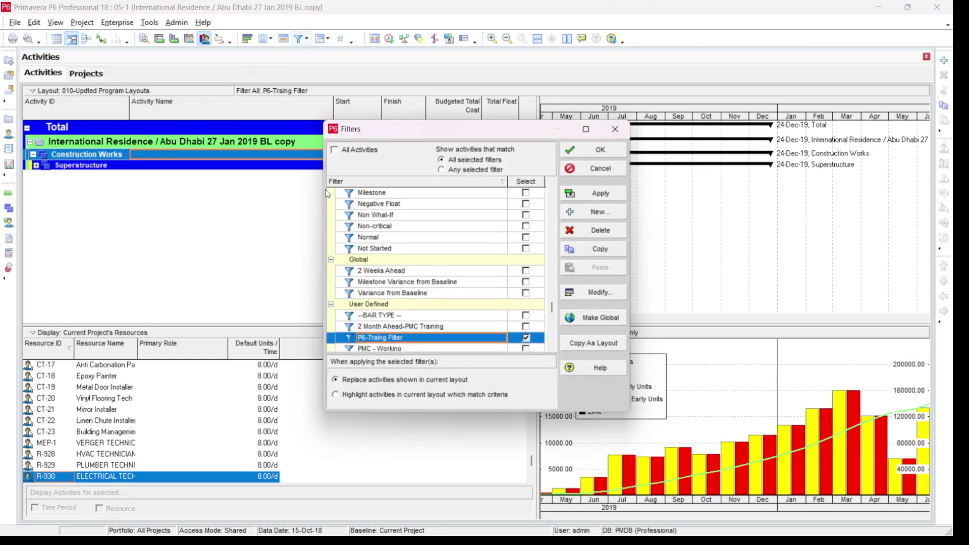
Step: Delete the GM003-TYPE criterion from P6-Traing Filter, leaving only Total Float 10d to 20d
left_click(595, 292)
left_click(358, 246)
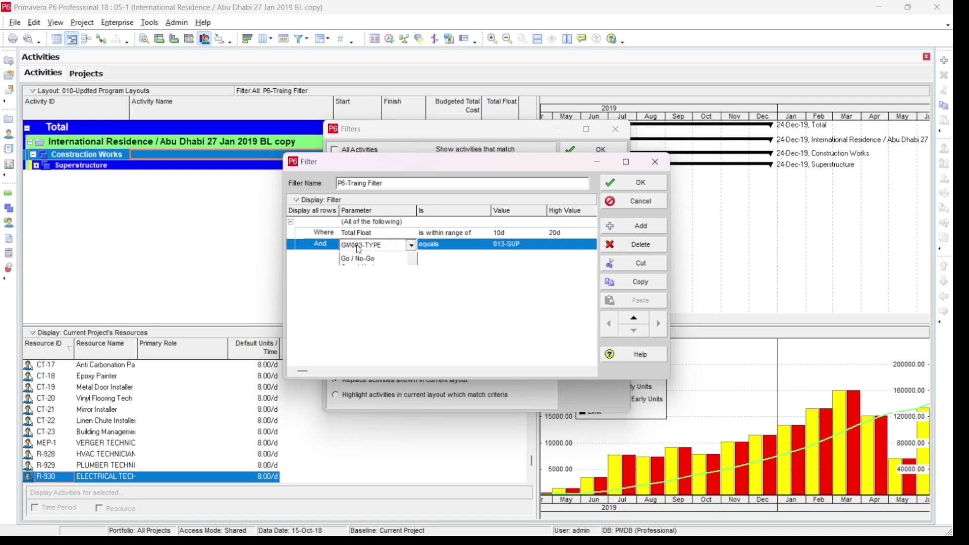
left_click(357, 245)
left_click(635, 246)
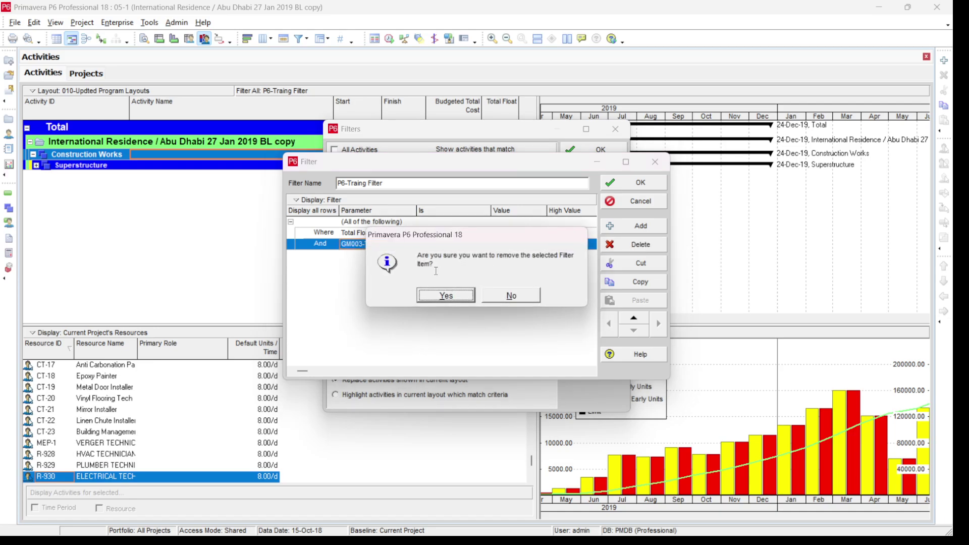
left_click(437, 295)
Step: Save and apply the Total Float-only filter, then re-expand Construction Works
left_click(650, 184)
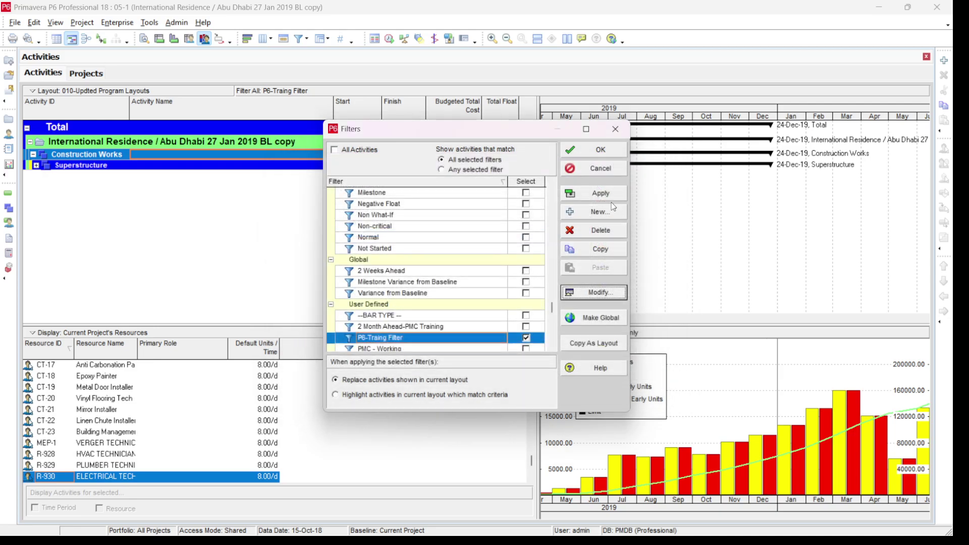
left_click(609, 189)
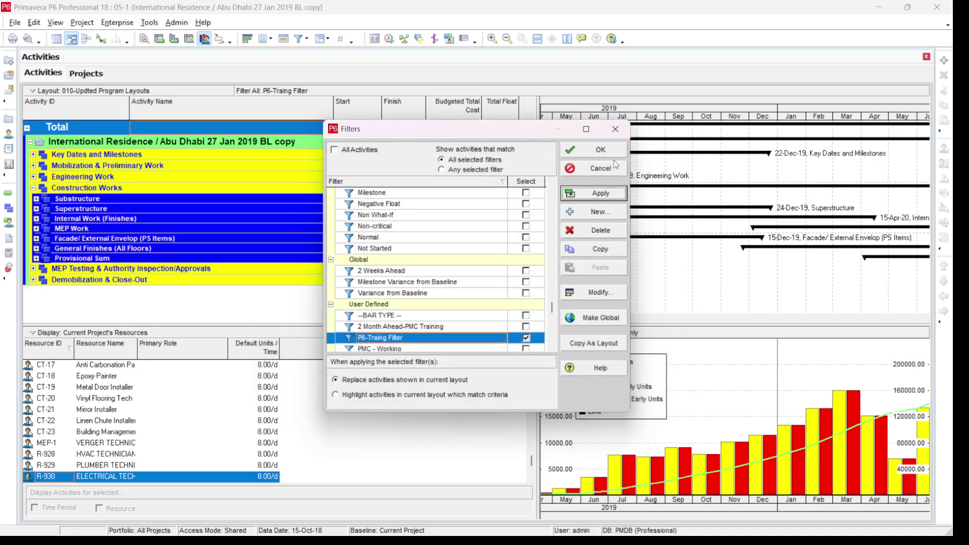
left_click(598, 150)
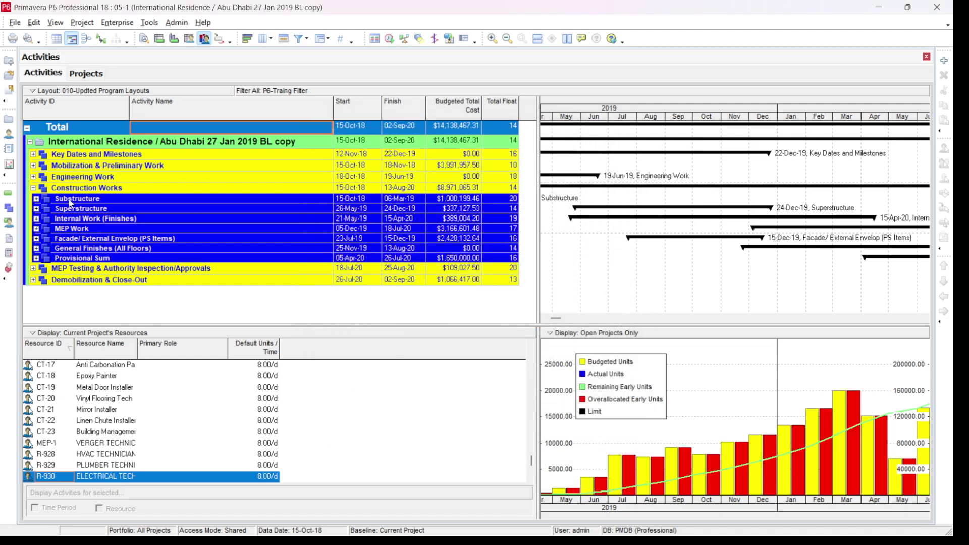
left_click(32, 188)
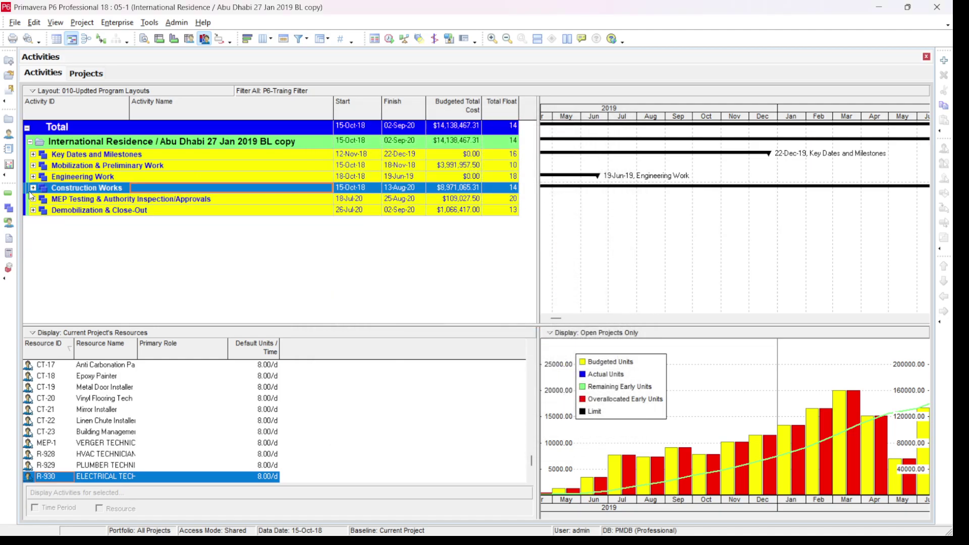
left_click(33, 187)
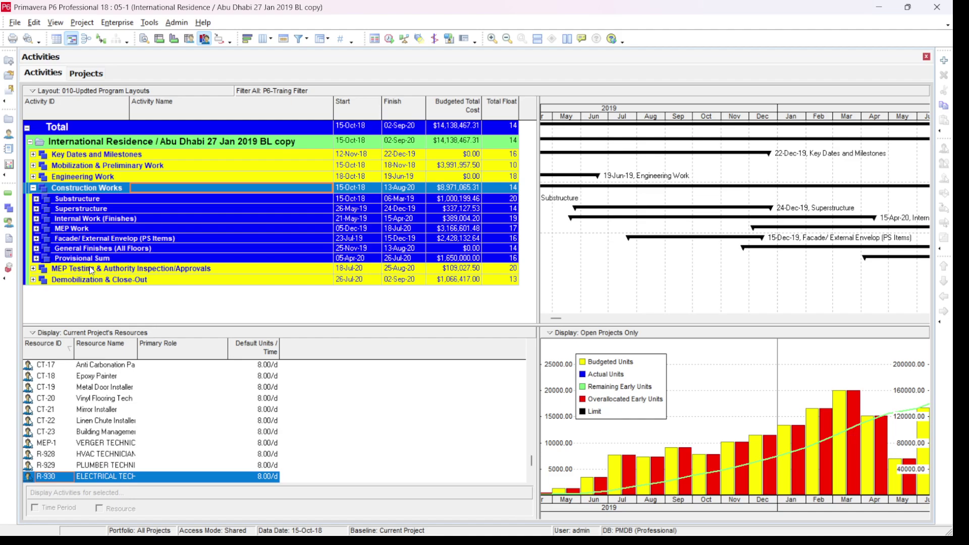
Step: Add a new GM003-TYPE equals criterion to P6-Traing Filter
left_click(305, 41)
left_click(601, 292)
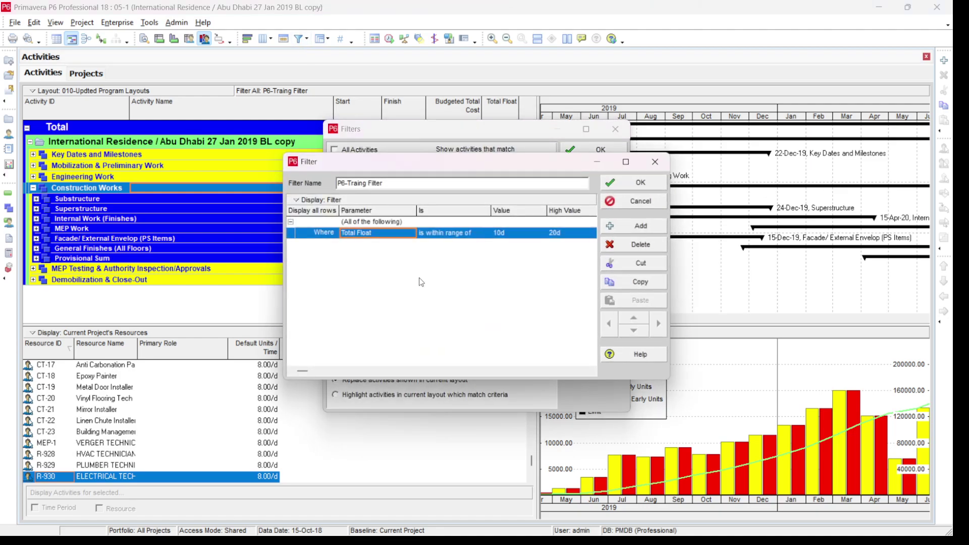
left_click(640, 226)
left_click(383, 249)
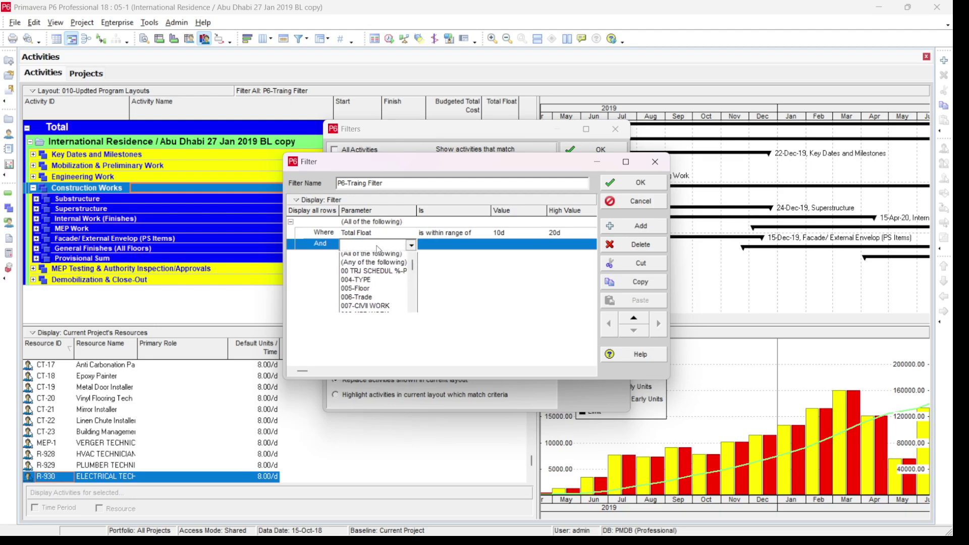
key("g")
left_click(372, 283)
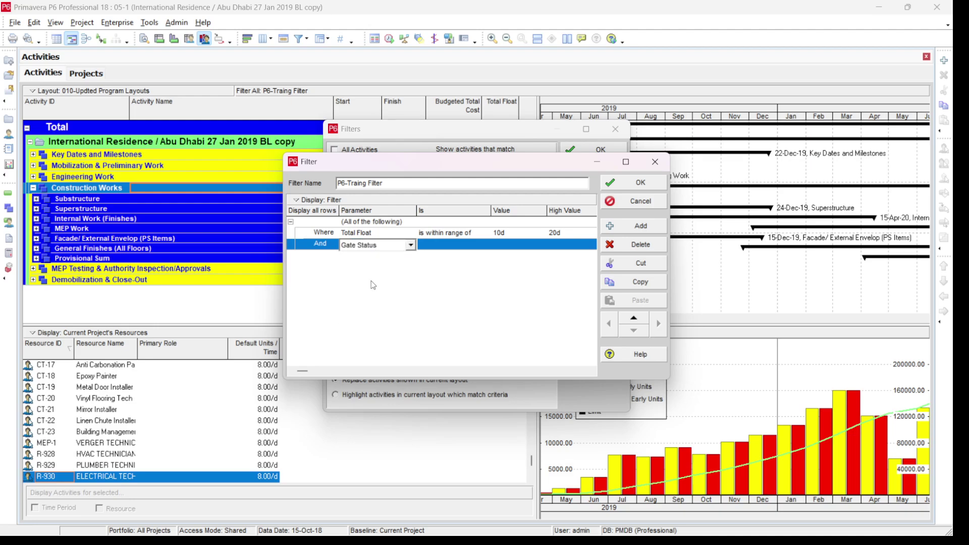
left_click(465, 246)
Step: Set the GM003-TYPE value to 014-IWF and apply the filter to the activities
left_click(525, 247)
left_click(525, 246)
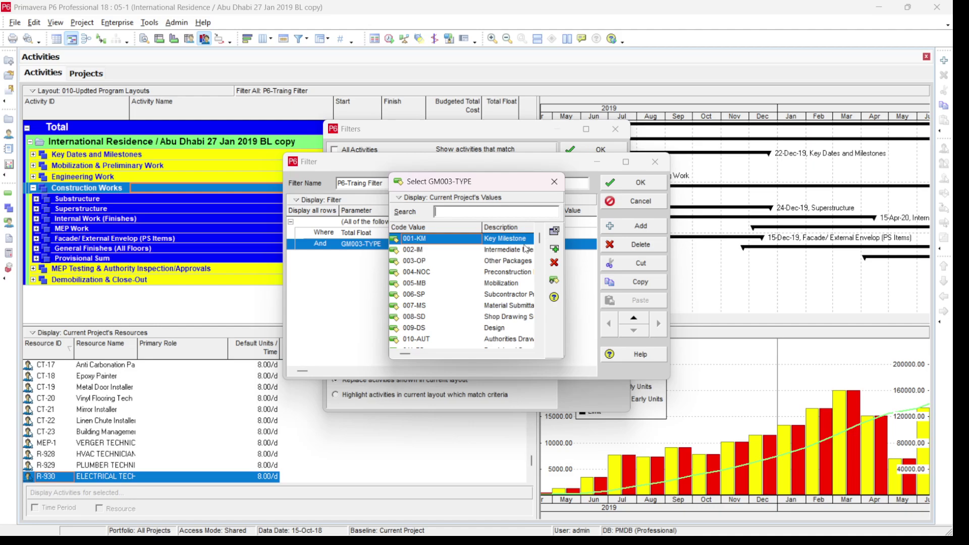
left_click(512, 318)
key("Up")
key("Up")
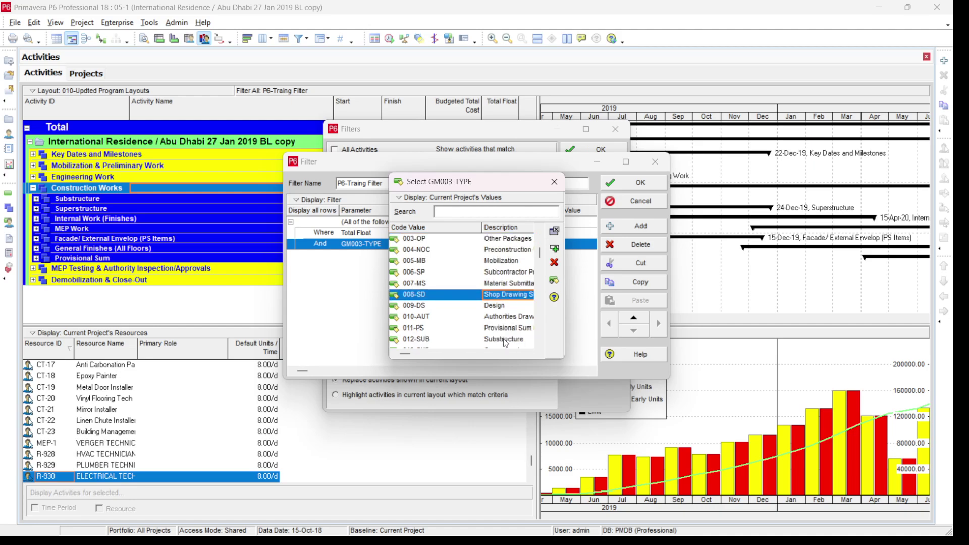
scroll(507, 340, "down", 1)
left_click(506, 328)
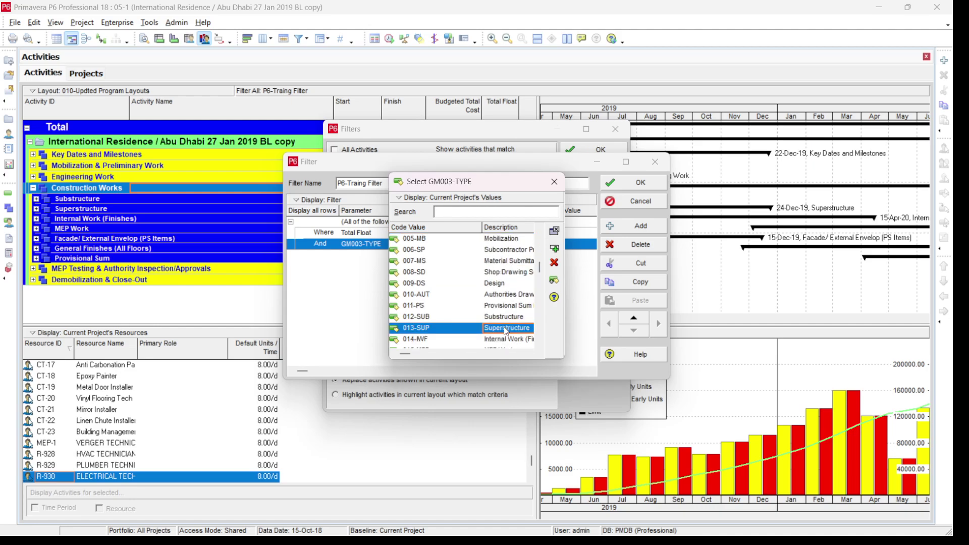
scroll(507, 330, "down", 1)
double_click(509, 307)
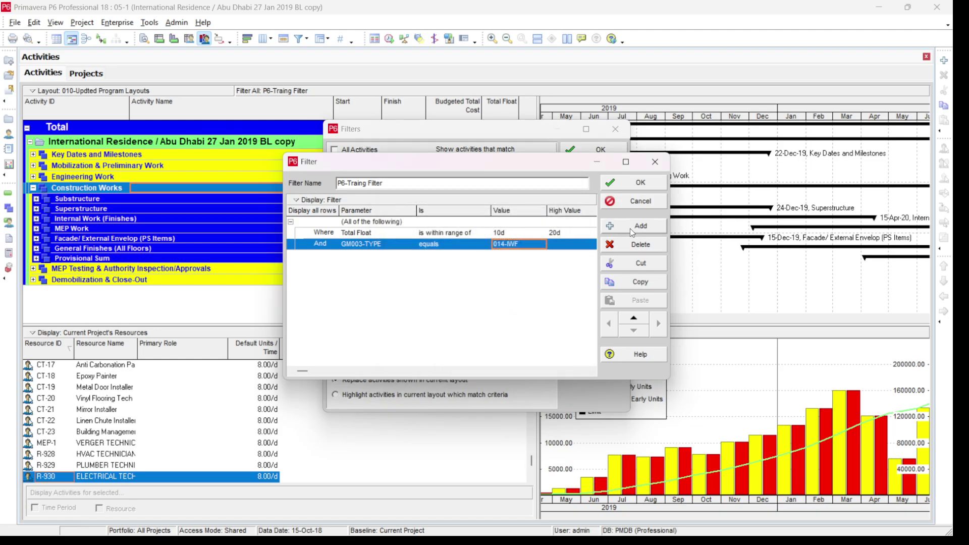
left_click(637, 182)
left_click(611, 193)
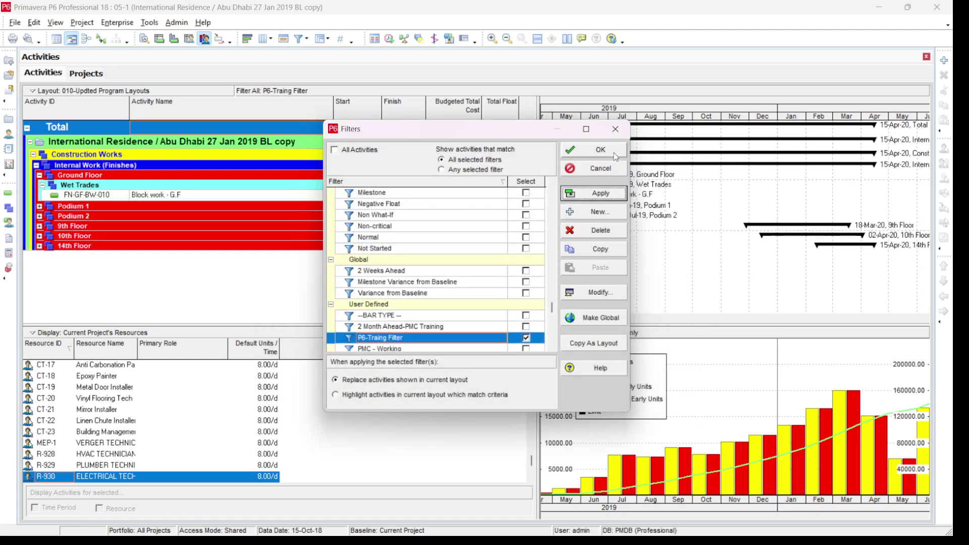
left_click(615, 156)
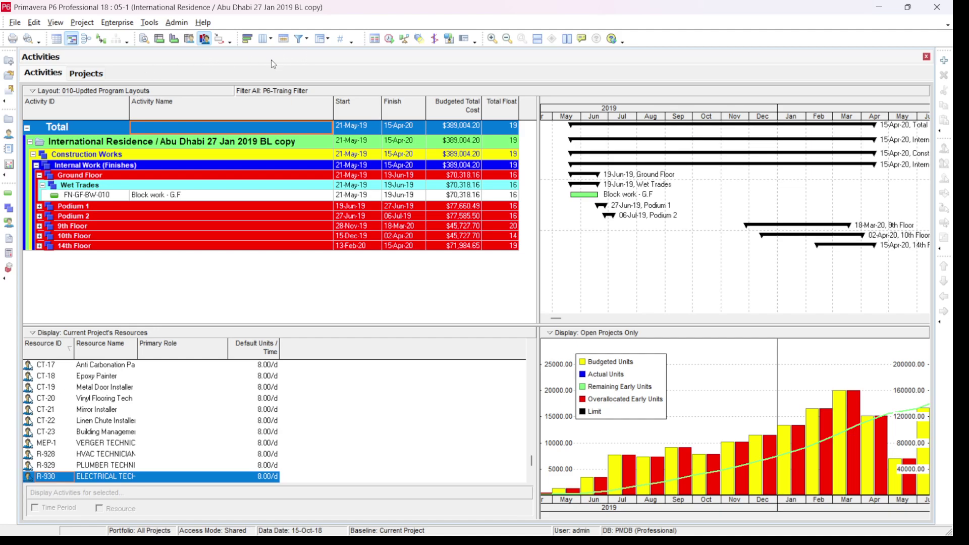
Step: Review P6-Traing Filter's criteria unchanged, then switch to All Activities and apply
left_click(299, 39)
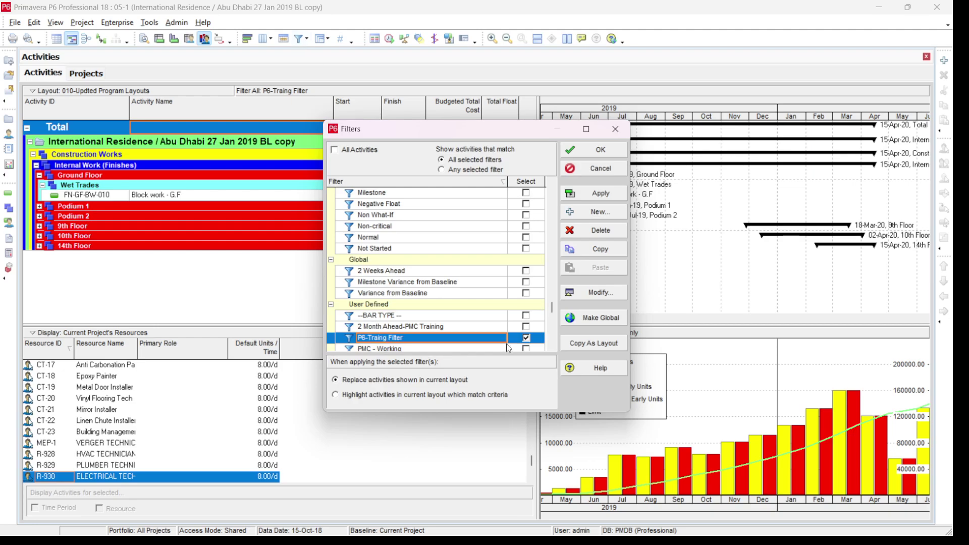
left_click(600, 292)
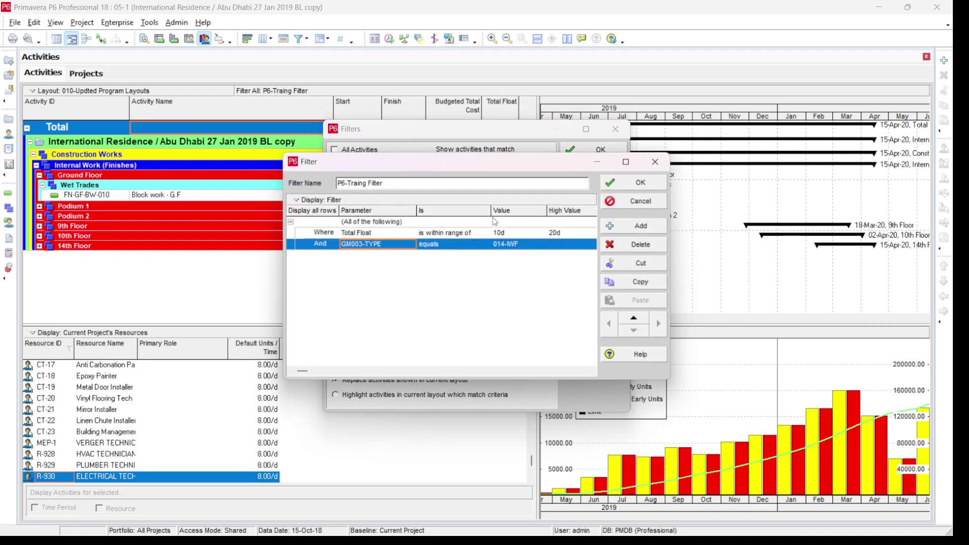
left_click(635, 198)
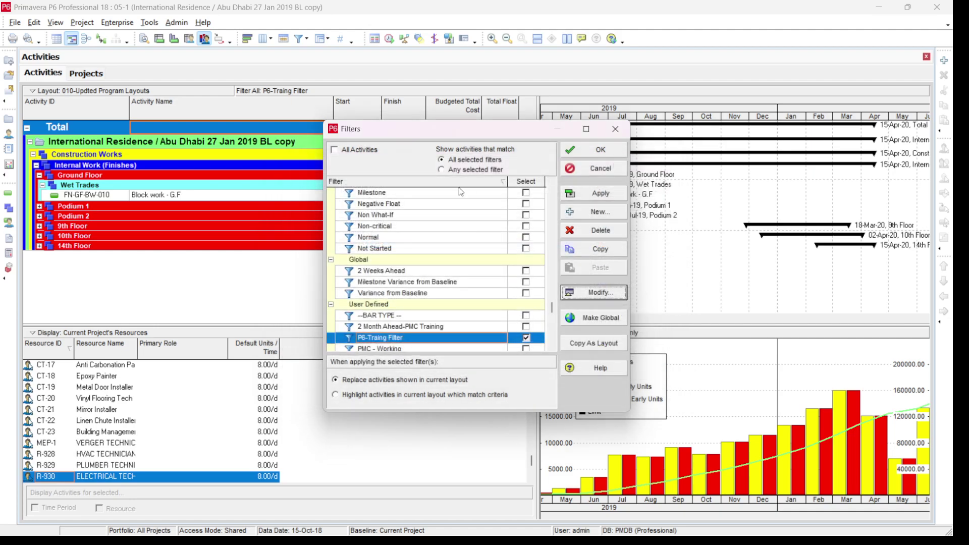
left_click(352, 155)
left_click(593, 193)
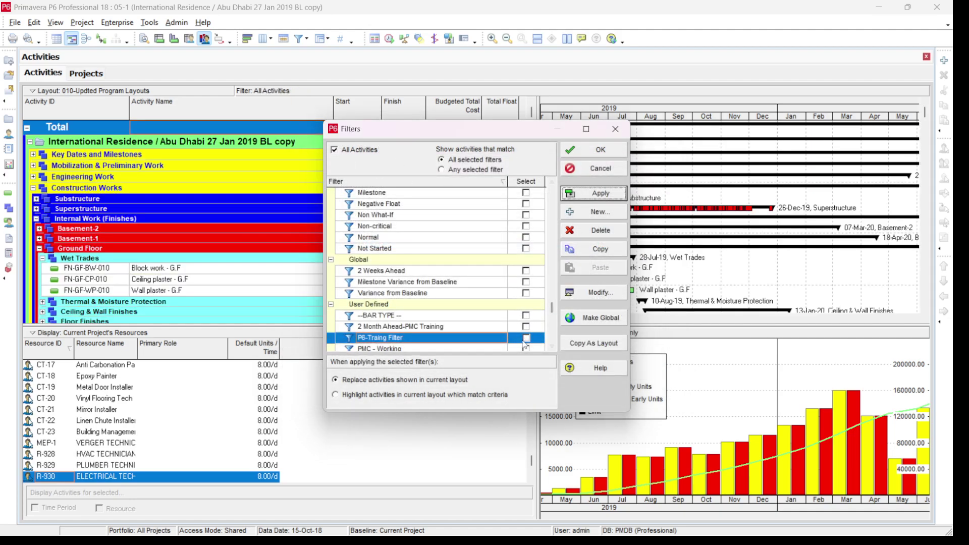
Step: Reselect P6-Traing Filter and delete its GM003-TYPE condition row
left_click(526, 338)
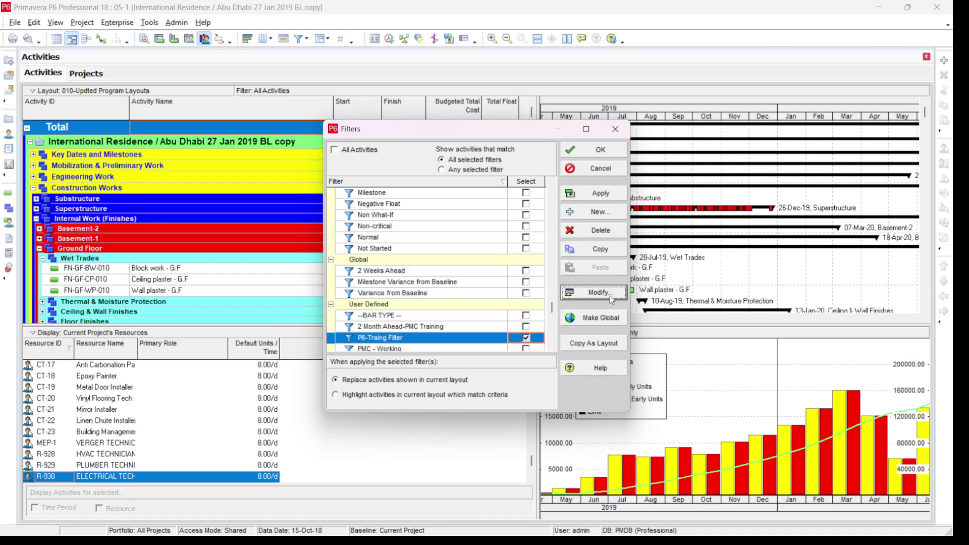
left_click(593, 292)
left_click(639, 244)
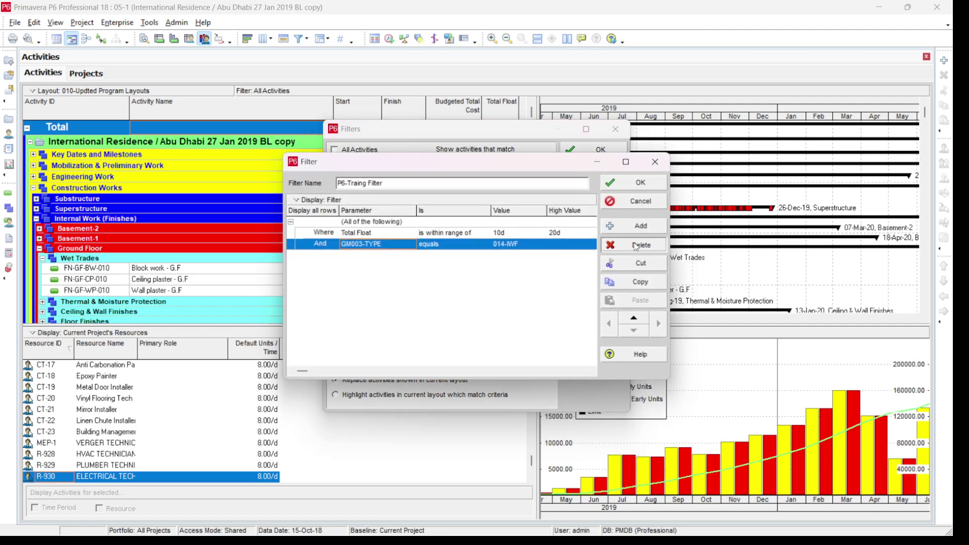
left_click(454, 299)
Step: Make the remaining condition WBS equals First Fix (05-1.25.40.1.2.1) and apply it
left_click(404, 234)
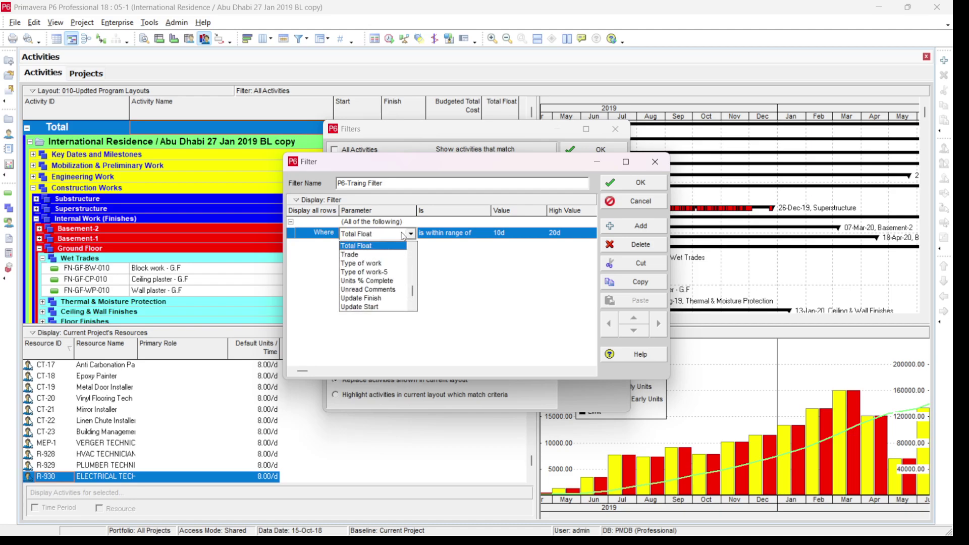
key("w")
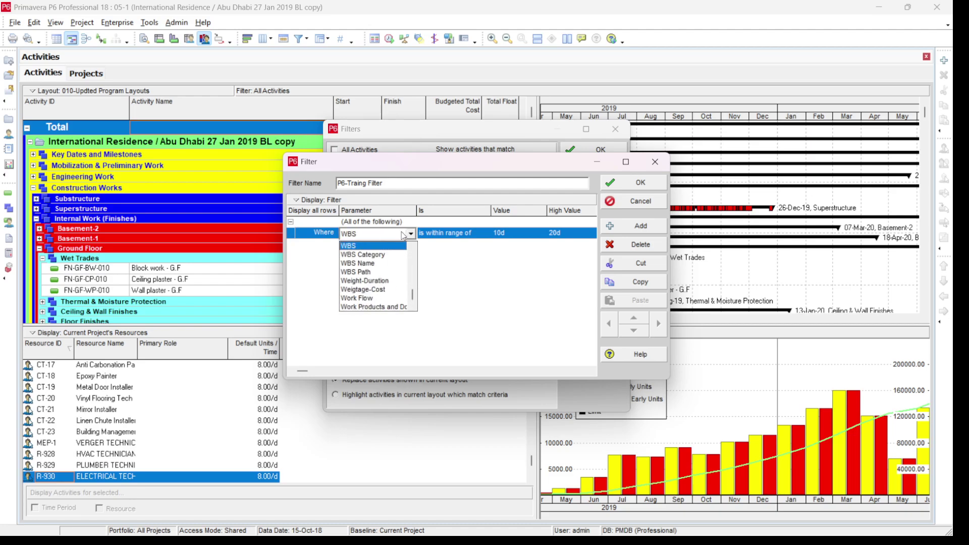
left_click(412, 235)
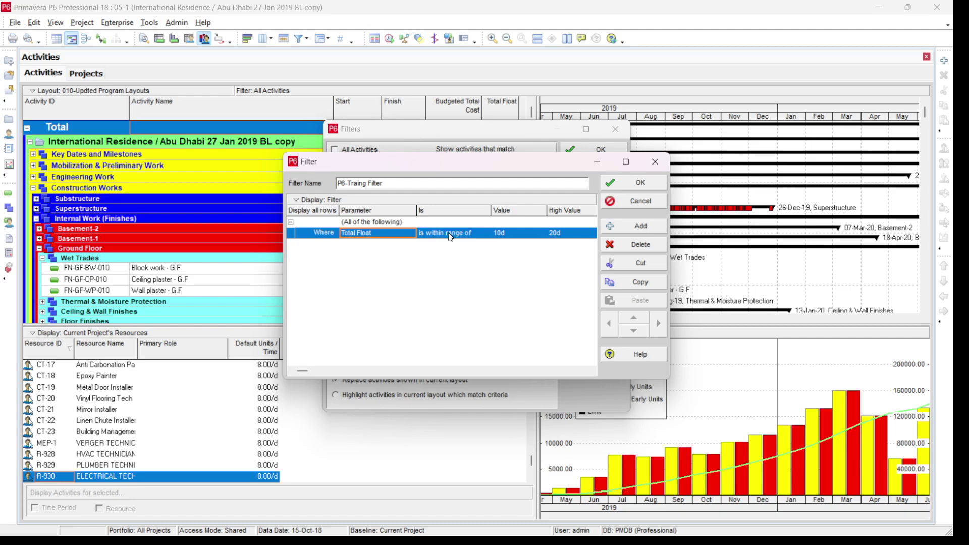
left_click(466, 234)
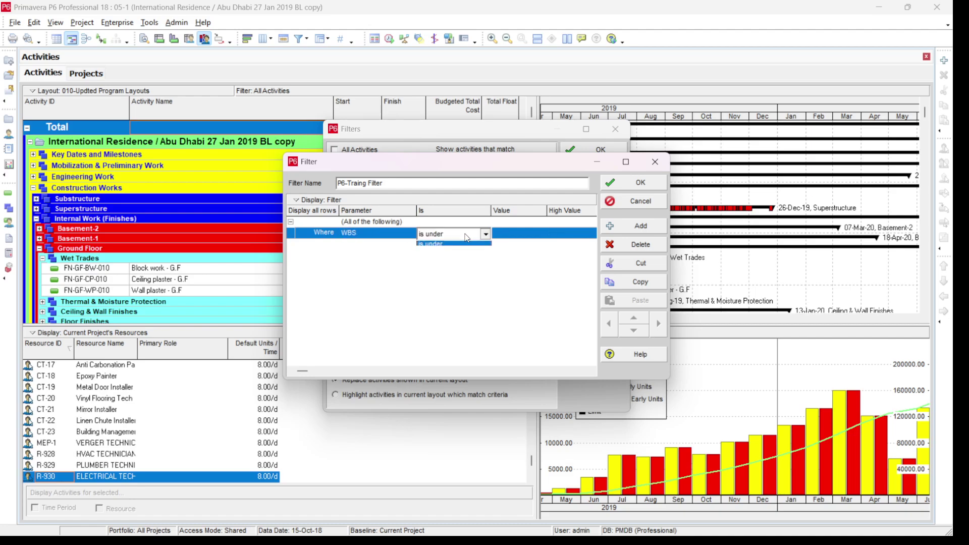
left_click(467, 234)
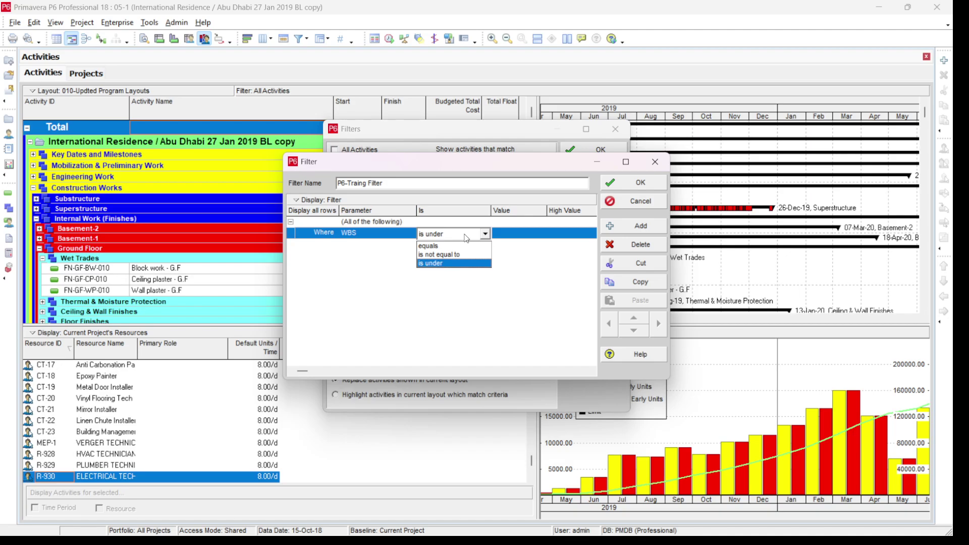
left_click(444, 263)
left_click(510, 234)
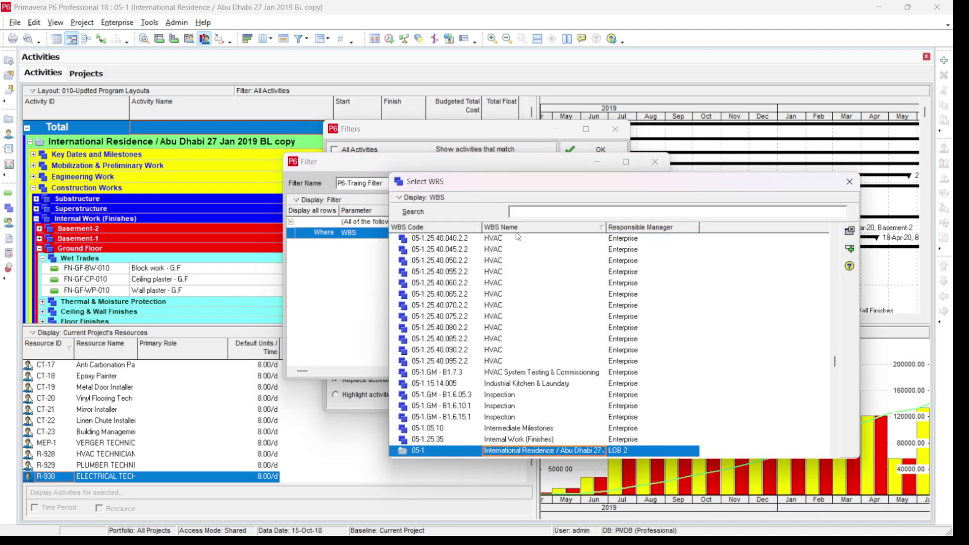
left_click(530, 213)
type("first")
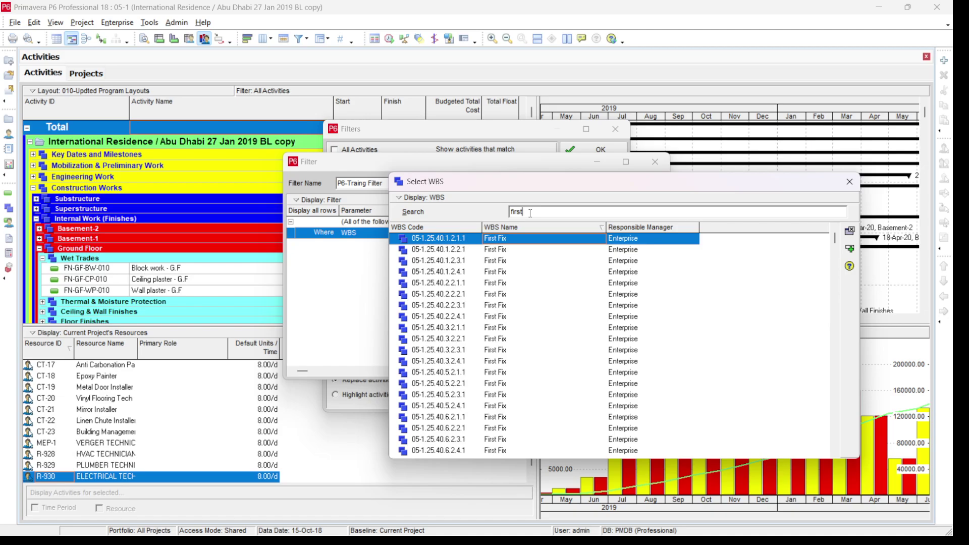
double_click(513, 239)
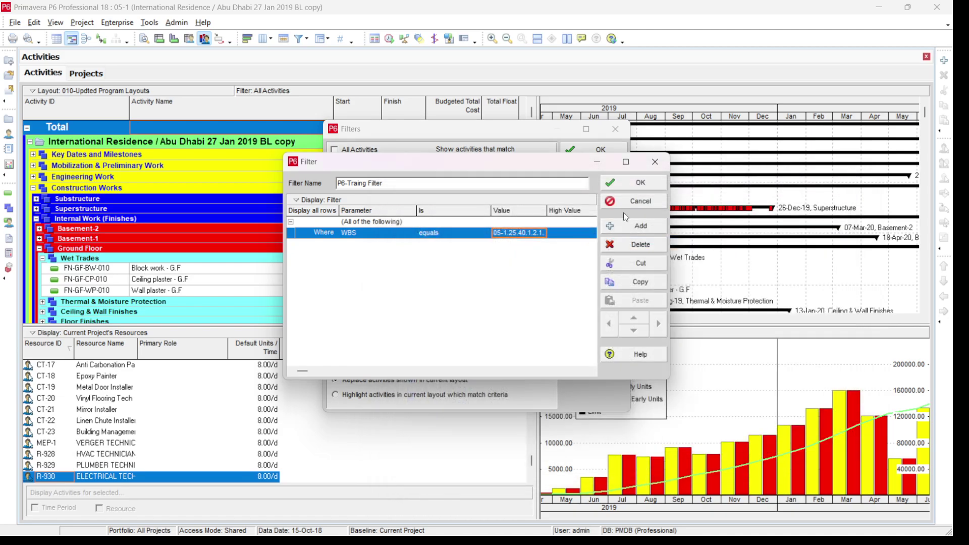
left_click(639, 184)
left_click(603, 194)
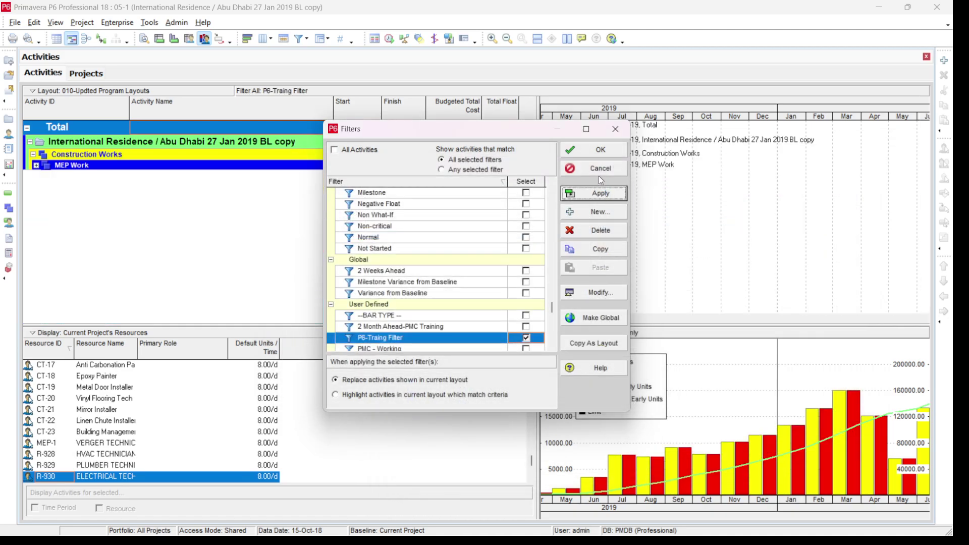
Step: Close the filters list and expand MEP Work and Basement 2
left_click(601, 157)
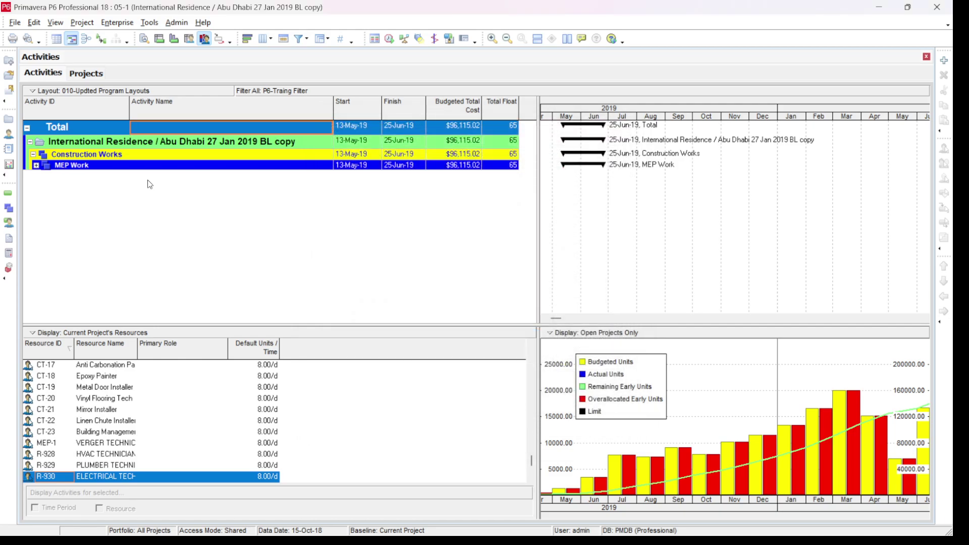
left_click(36, 166)
left_click(40, 175)
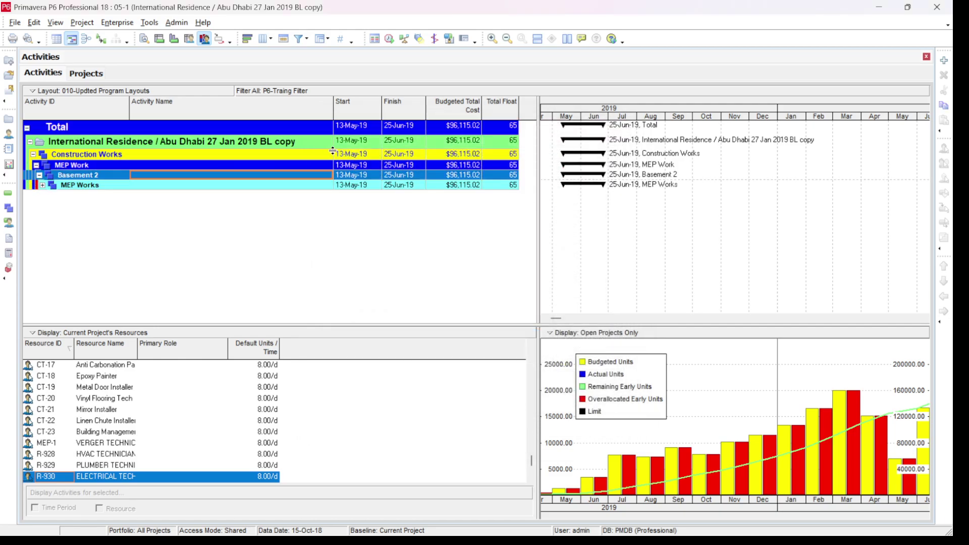
Step: Change the filter condition to WBS Name contains 'first f' and apply it
left_click(297, 40)
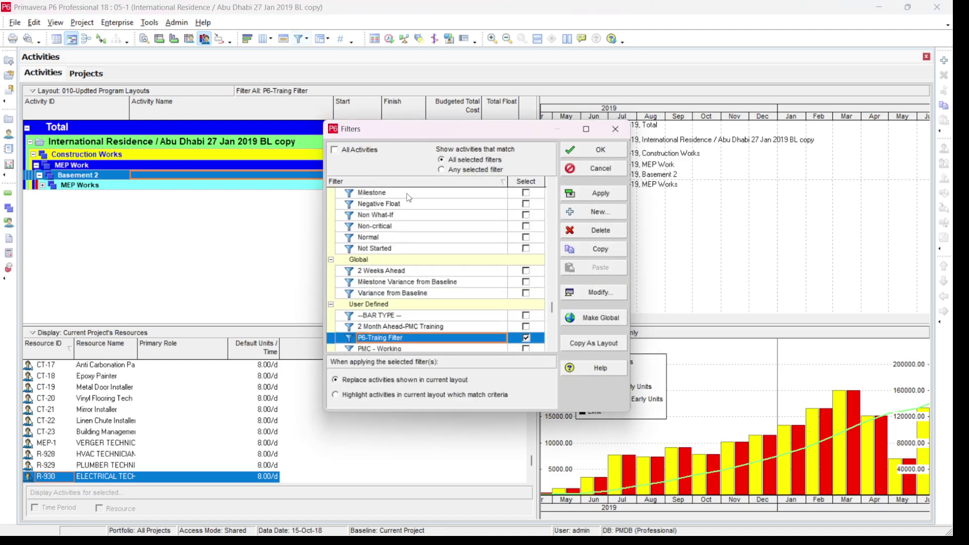
left_click(593, 293)
left_click(378, 233)
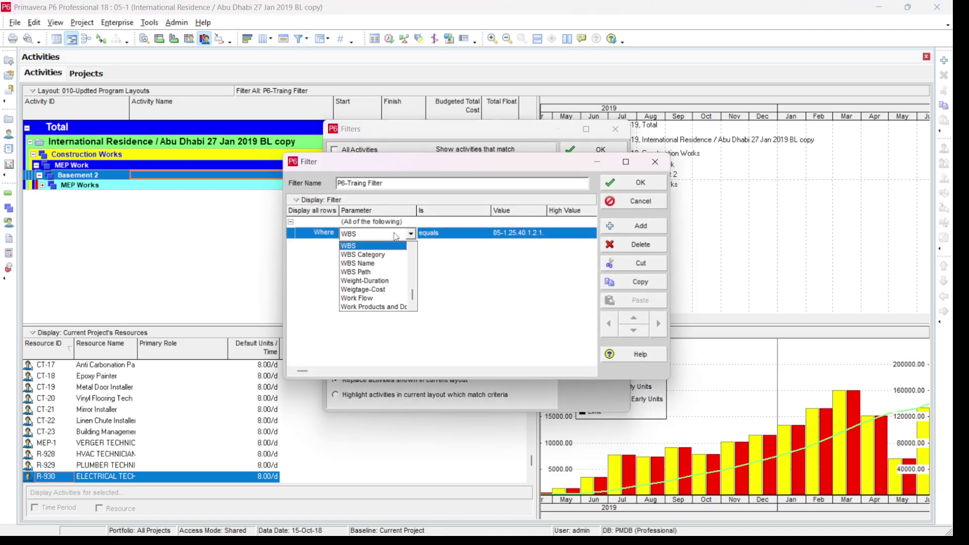
left_click(380, 262)
left_click(473, 234)
key("c")
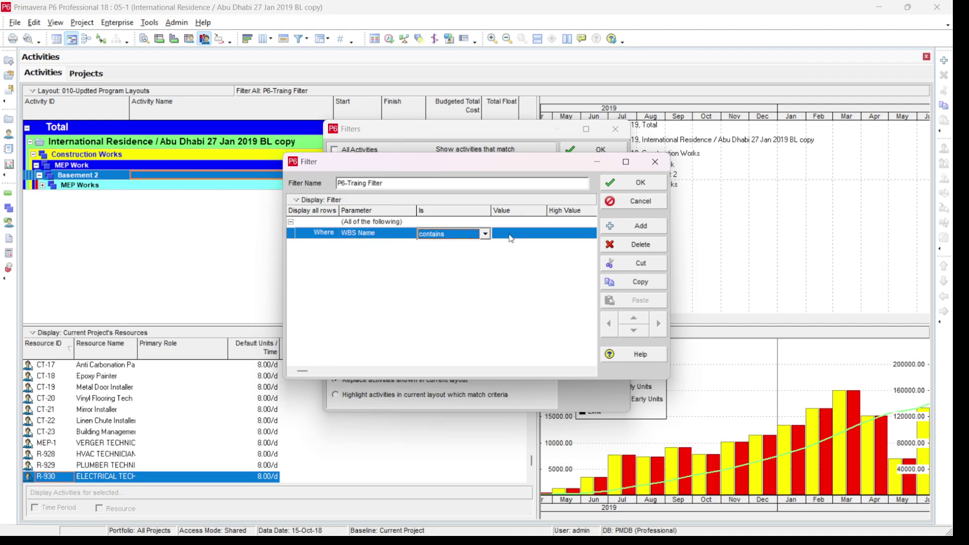
left_click(521, 233)
type("fir")
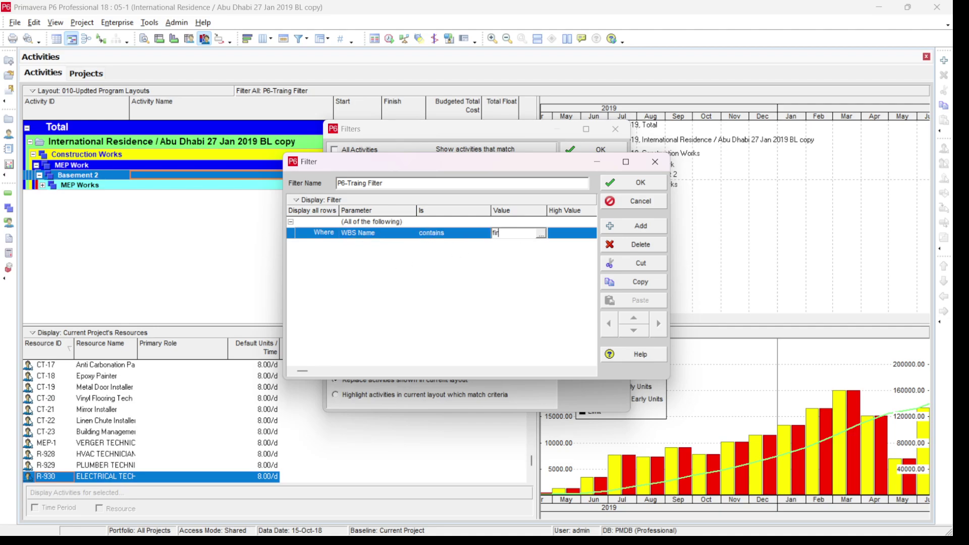
type("st fix")
left_click(641, 183)
left_click(600, 194)
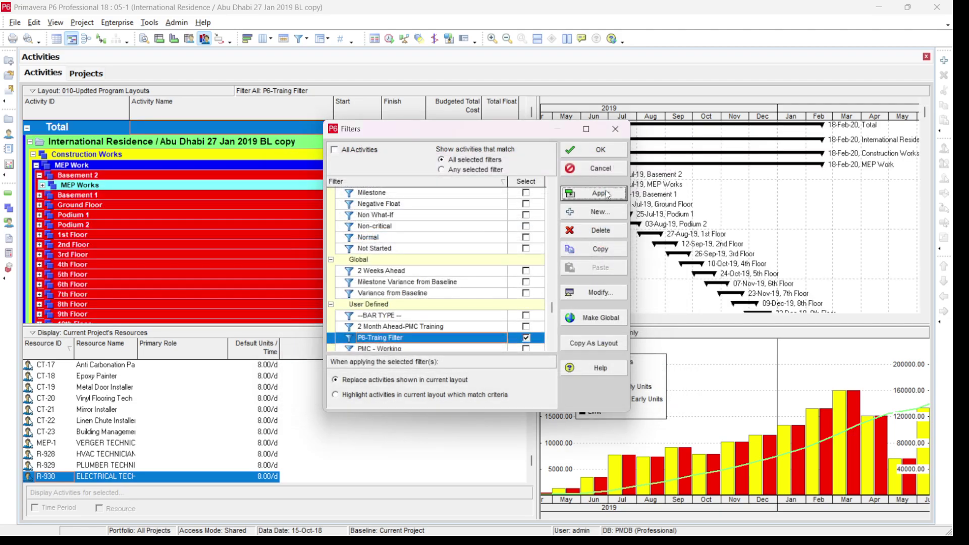
left_click(600, 149)
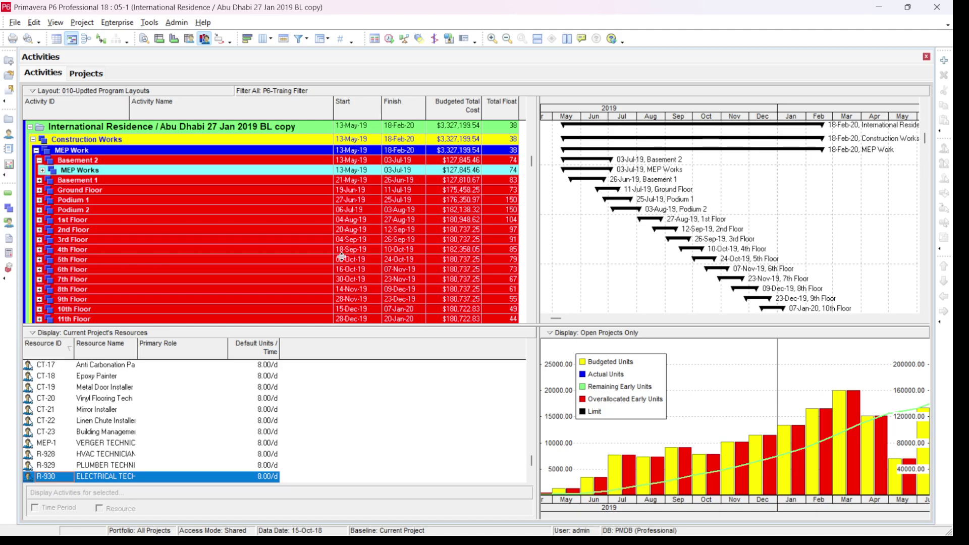
Step: Scroll the First Fix activities down to the 14th Floor, then switch to Resource Assignments
scroll(323, 260, "down", 1)
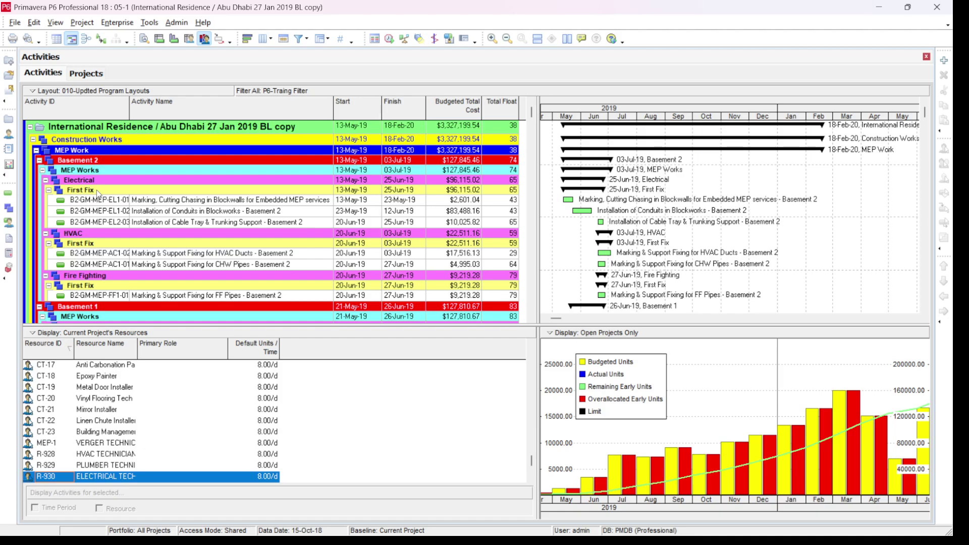
scroll(99, 194, "down", 5)
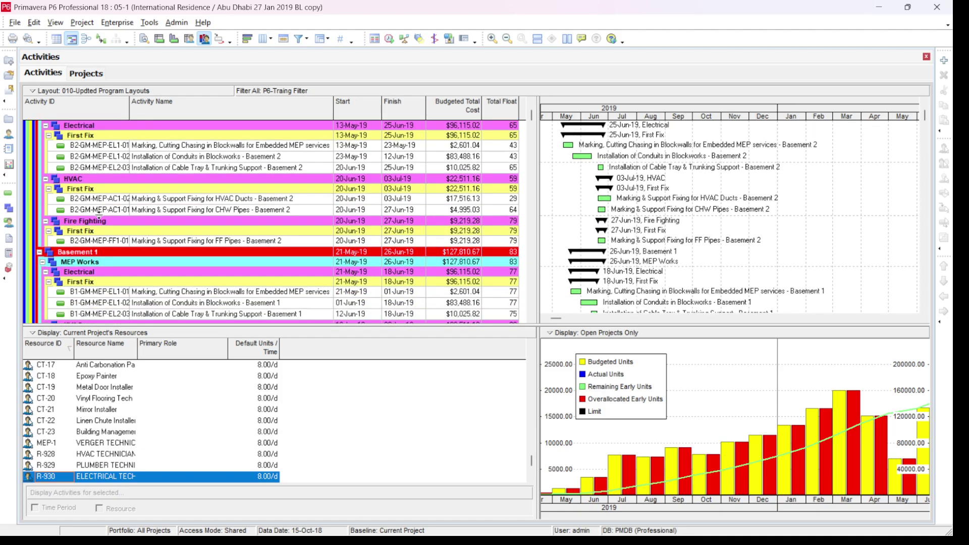
scroll(99, 215, "down", 10)
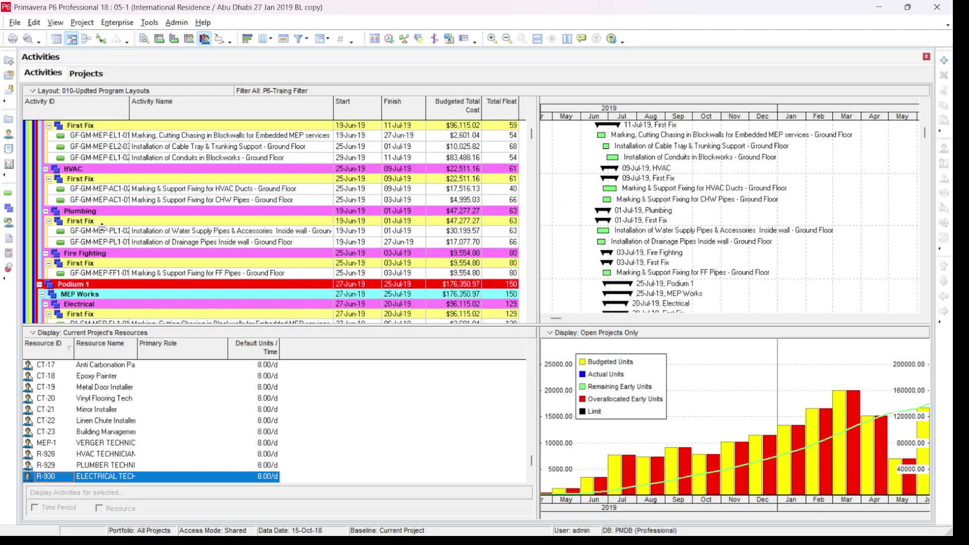
scroll(102, 228, "down", 9)
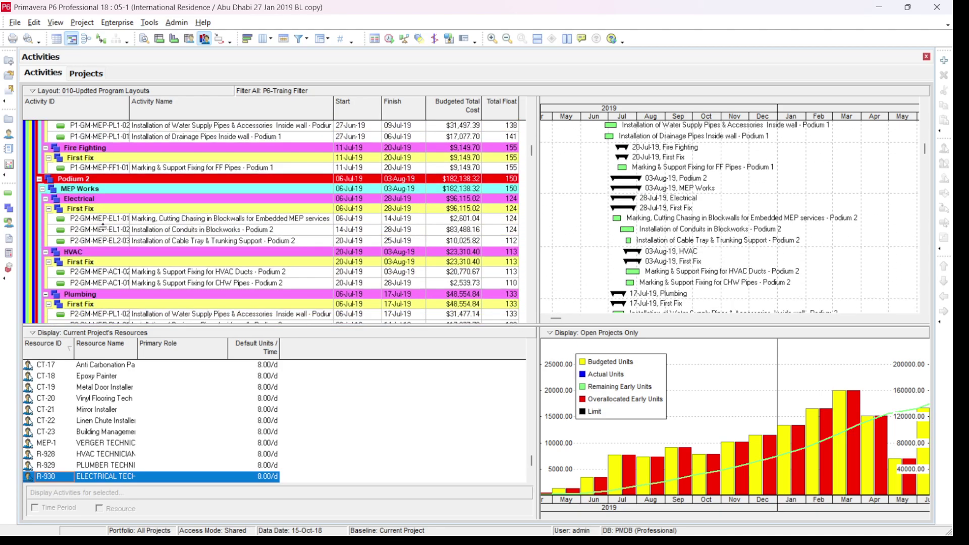
scroll(97, 211, "down", 7)
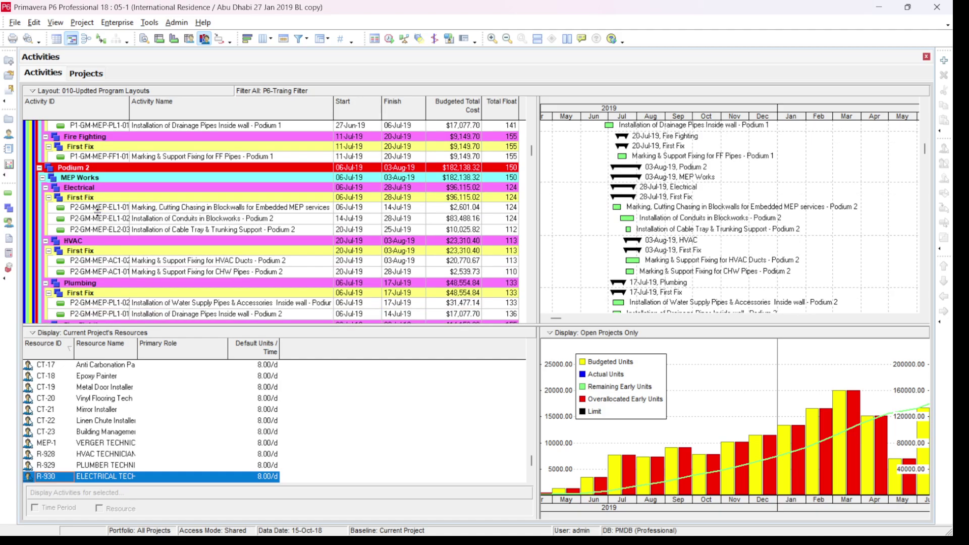
scroll(97, 211, "down", 1)
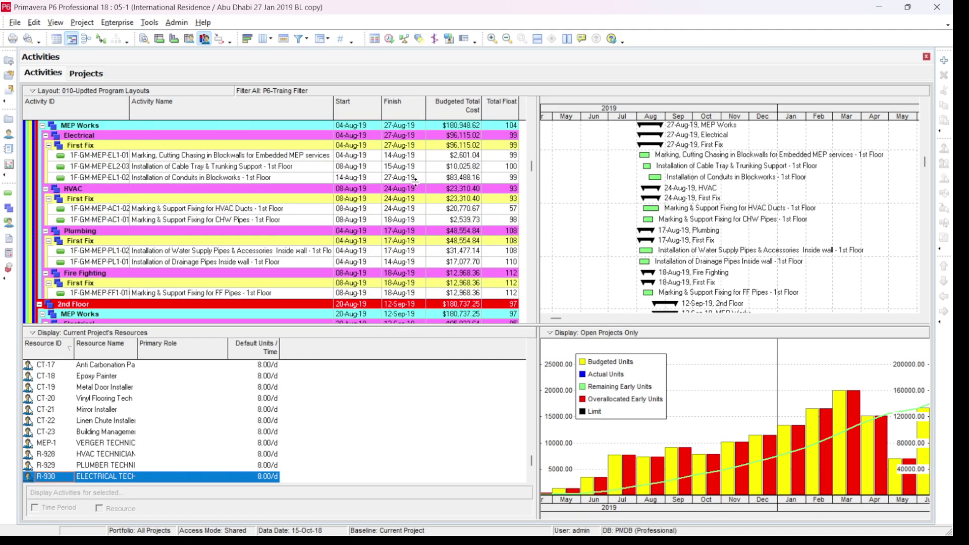
left_click_drag(533, 232, 532, 309)
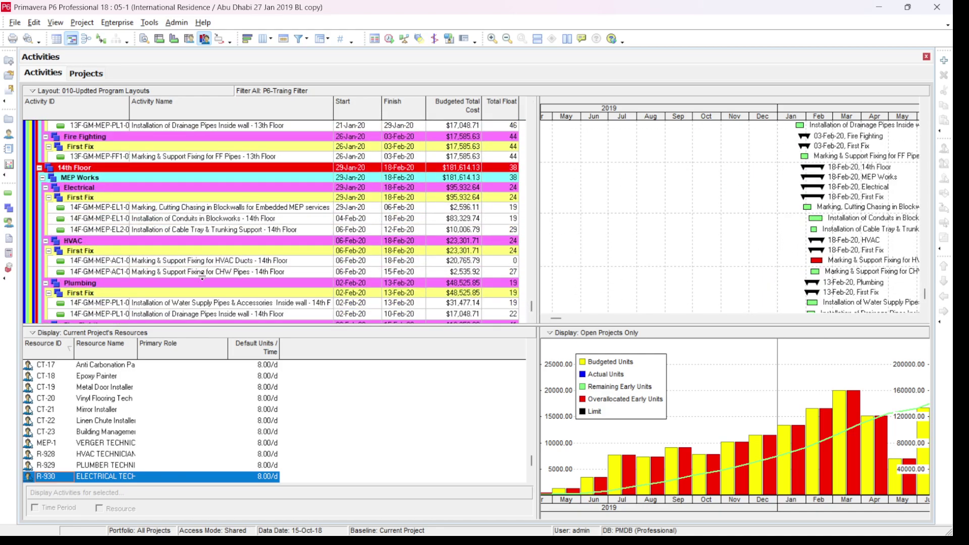
left_click(9, 223)
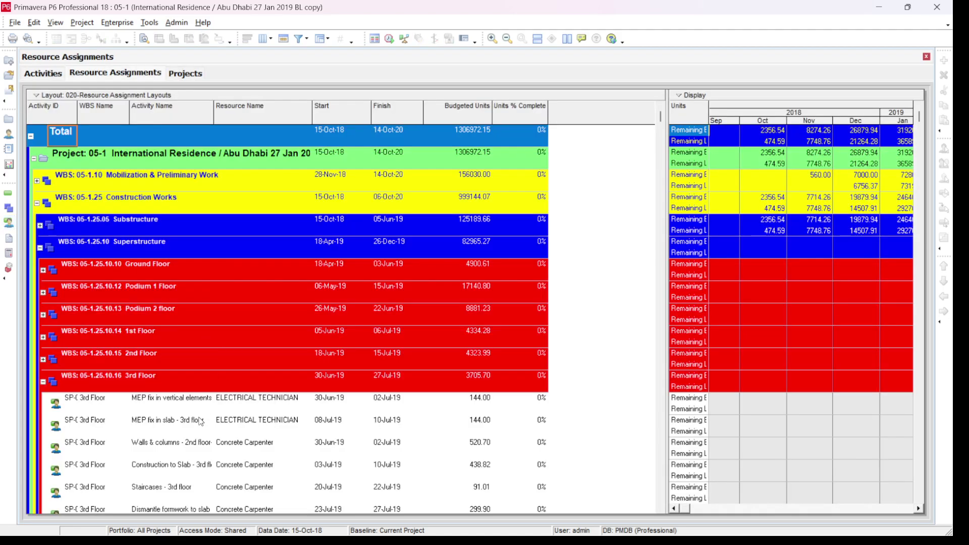
Step: Inspect the 3rd Floor Concrete Carpenter and Steel Fixer assignments, then open the assignment filter
scroll(200, 423, "down", 2)
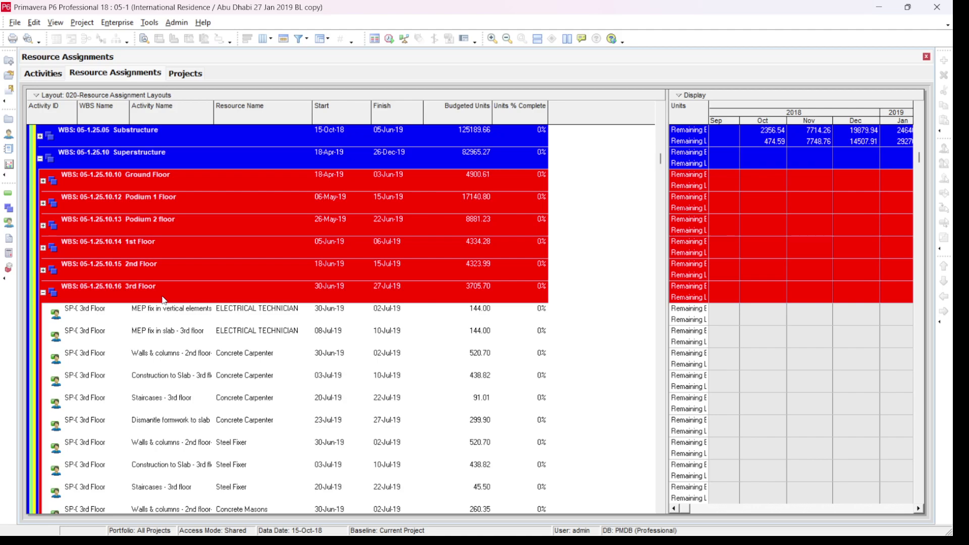
left_click(164, 299)
scroll(164, 299, "down", 3)
scroll(213, 343, "up", 2)
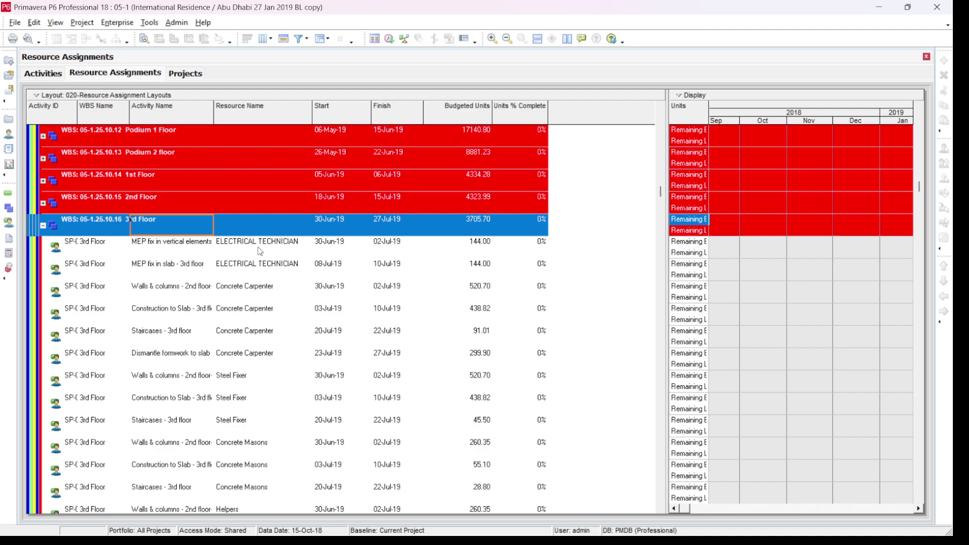
left_click(259, 251)
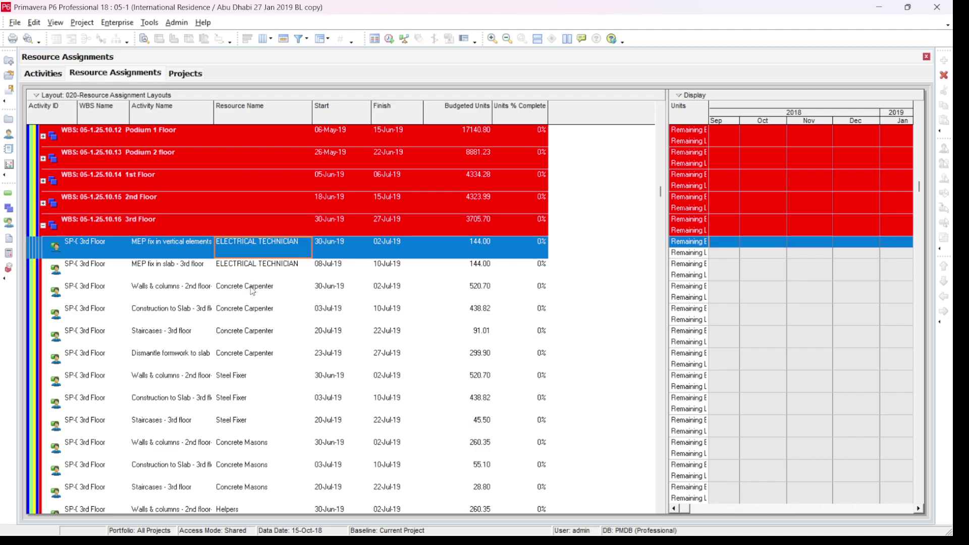
left_click(253, 291)
left_click(230, 378)
scroll(229, 378, "down", 5)
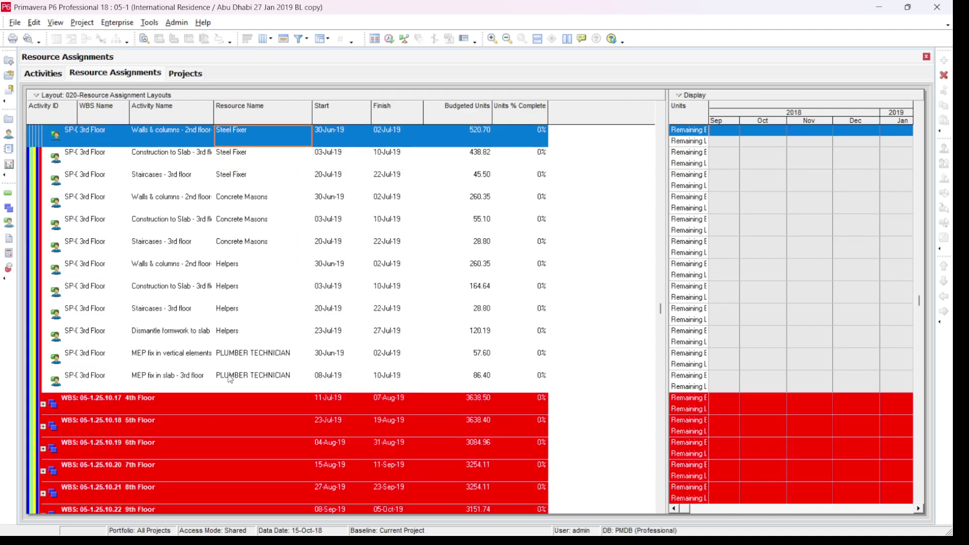
scroll(230, 379, "up", 5)
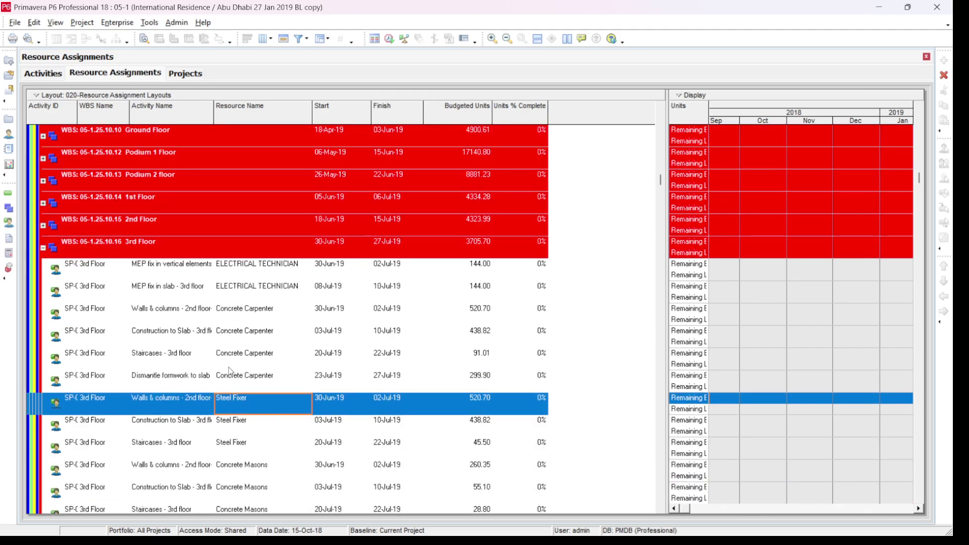
left_click(301, 40)
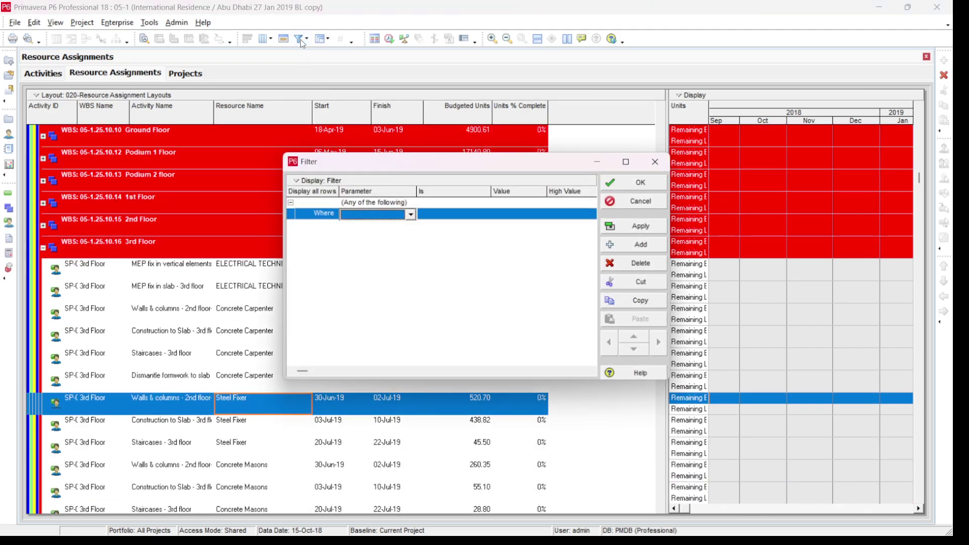
Step: Set the filter condition to Resource ID Name equals
left_click(385, 215)
key("r")
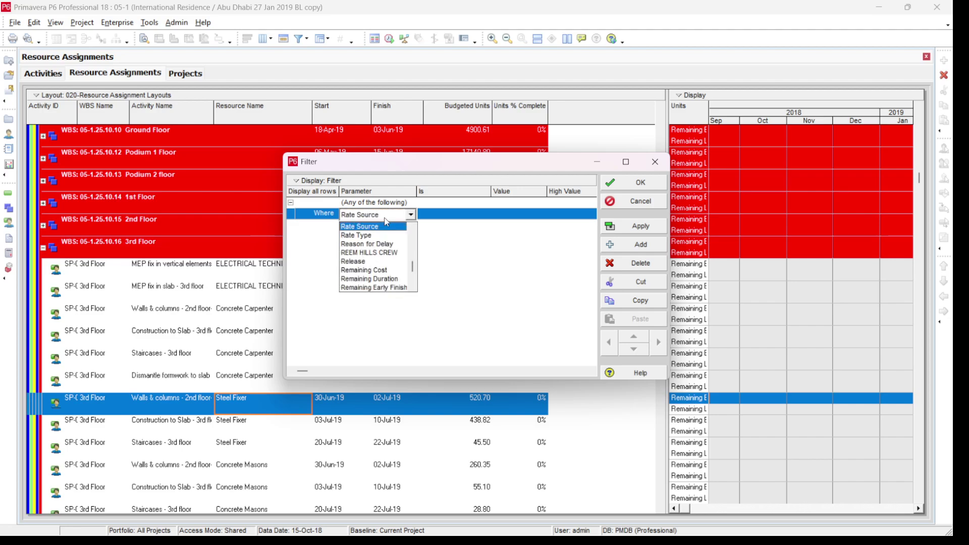
scroll(386, 226, "down", 3)
scroll(386, 228, "down", 2)
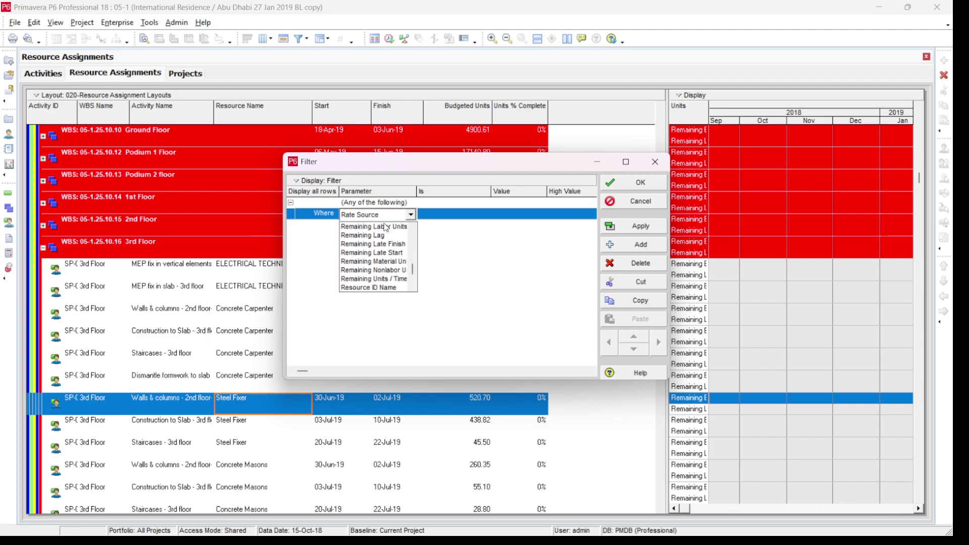
left_click(387, 290)
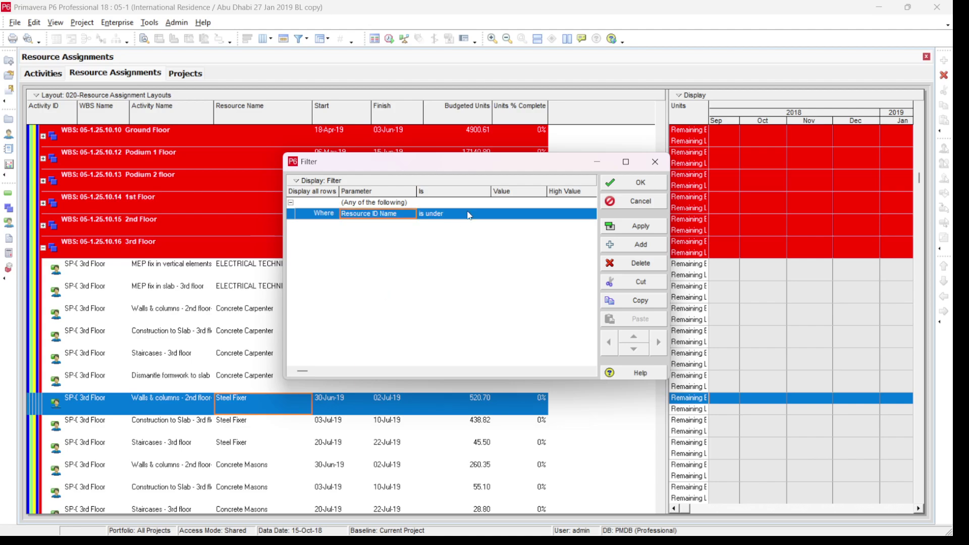
left_click(470, 215)
left_click(516, 217)
Step: Pick R-930 ELECTRICAL TECHNICIAN from the project's resources as the value and apply the filter
left_click(516, 217)
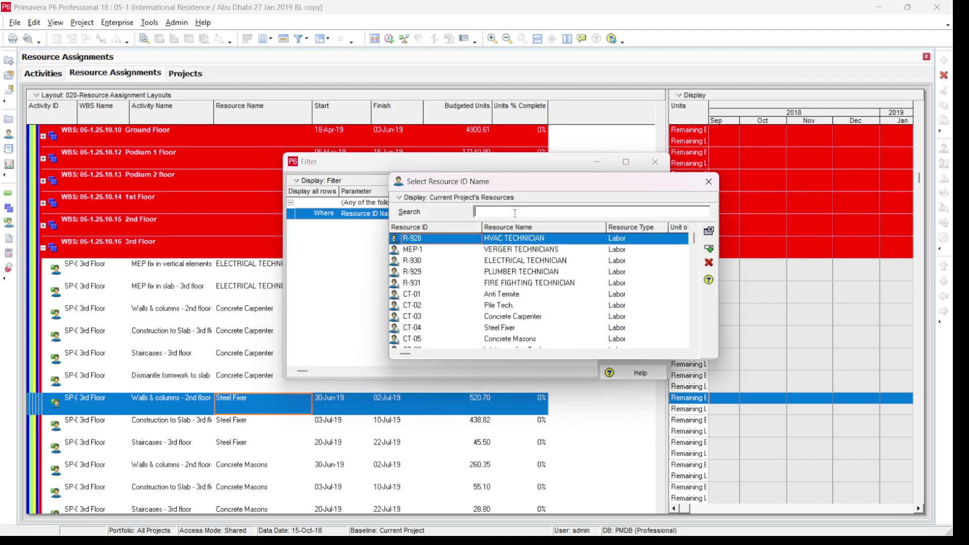
left_click(402, 202)
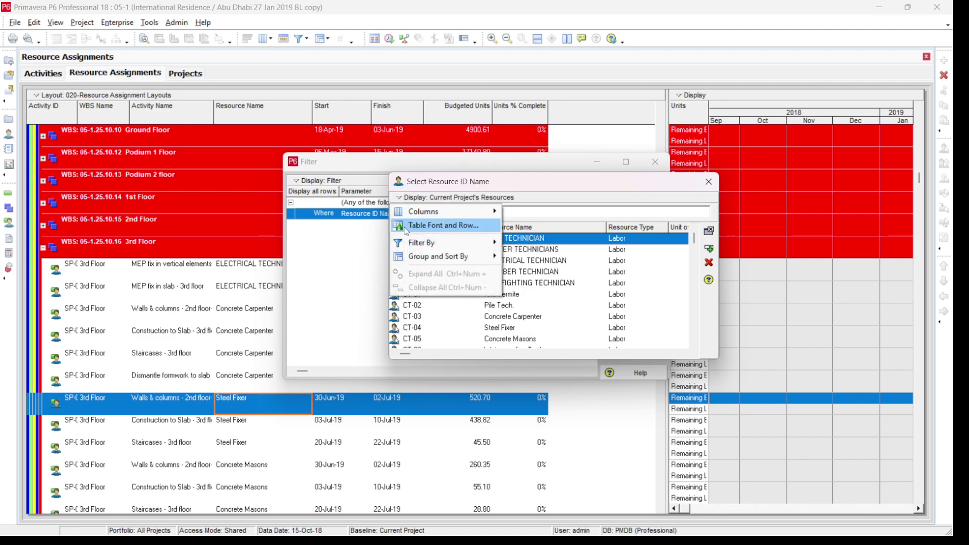
mouse_move(444, 243)
left_click(527, 275)
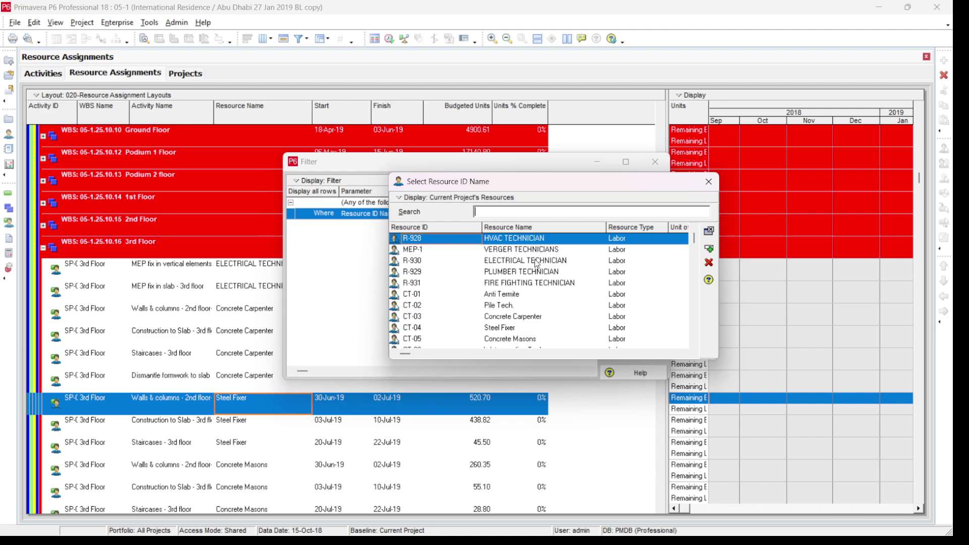
double_click(537, 263)
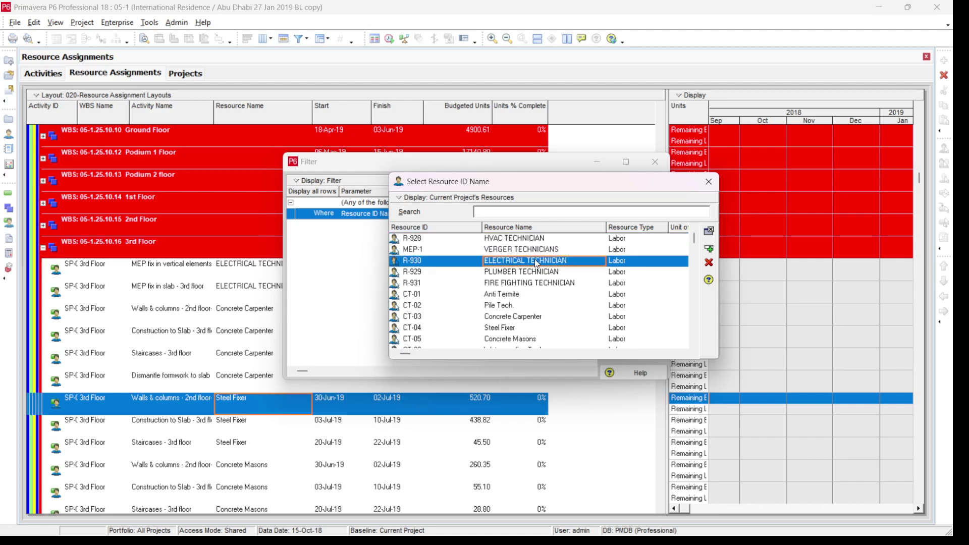
left_click(639, 231)
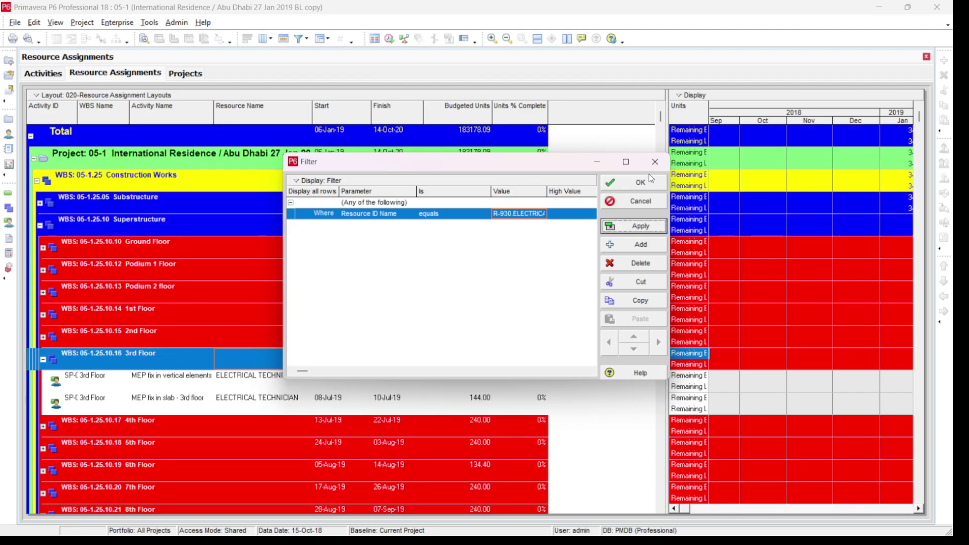
left_click(641, 182)
scroll(409, 362, "down", 2)
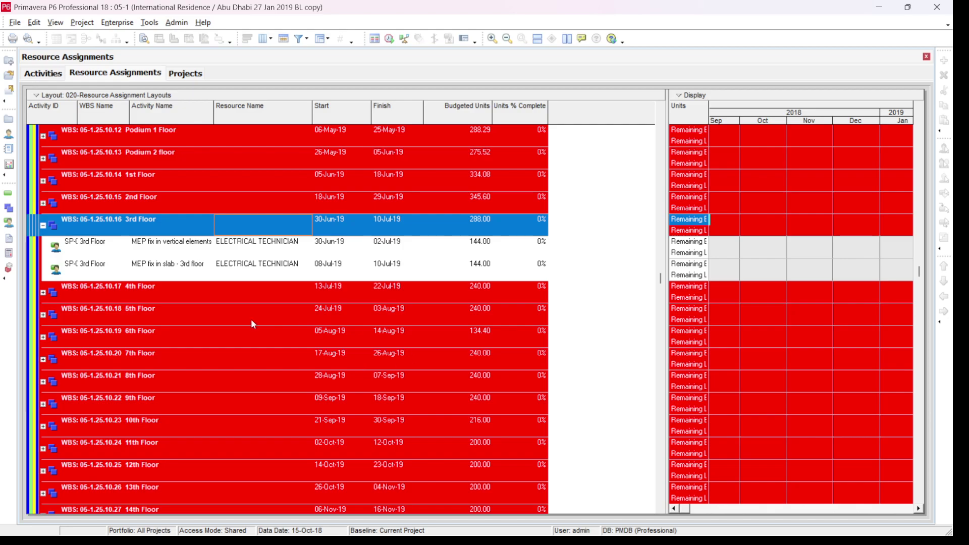
Step: Expand all WBS groups with Ctrl+Num + and scroll through the Electrical Technician assignments
left_click(292, 264)
key("ctrl+KP_Add")
scroll(293, 267, "up", 6)
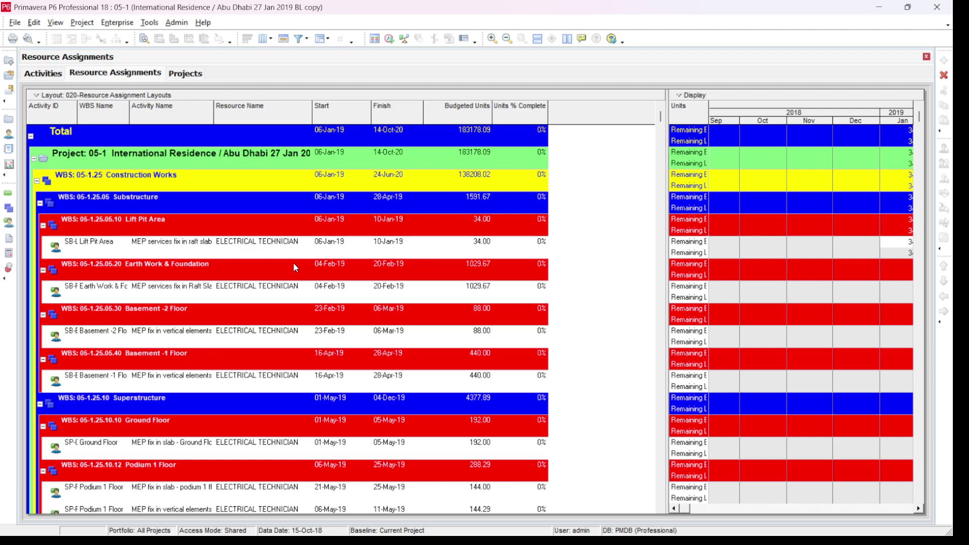
scroll(294, 263, "down", 15)
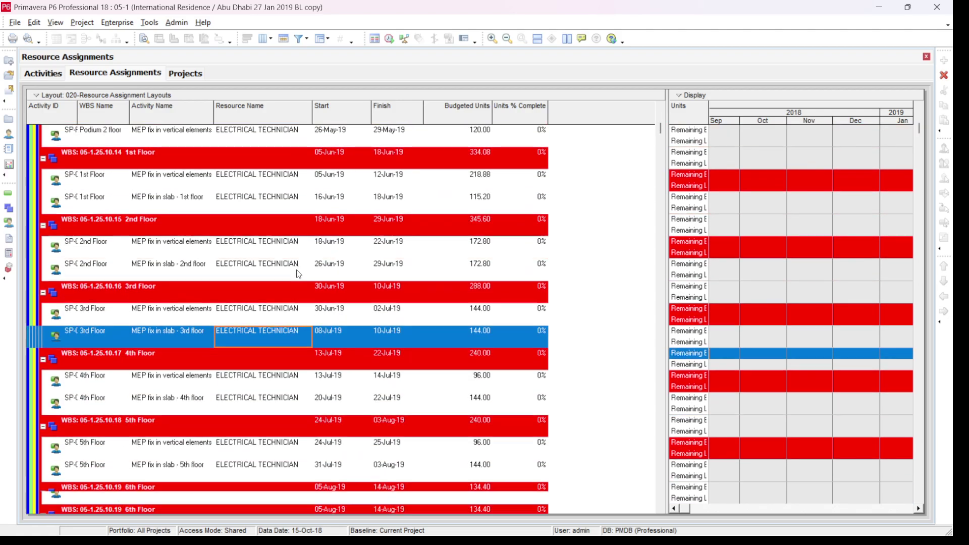
scroll(303, 284, "down", 15)
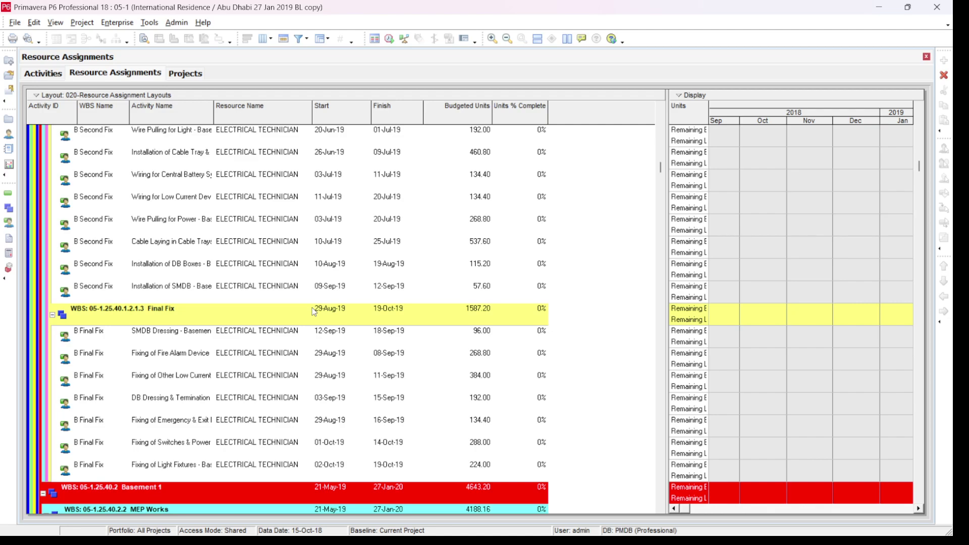
mouse_move(323, 535)
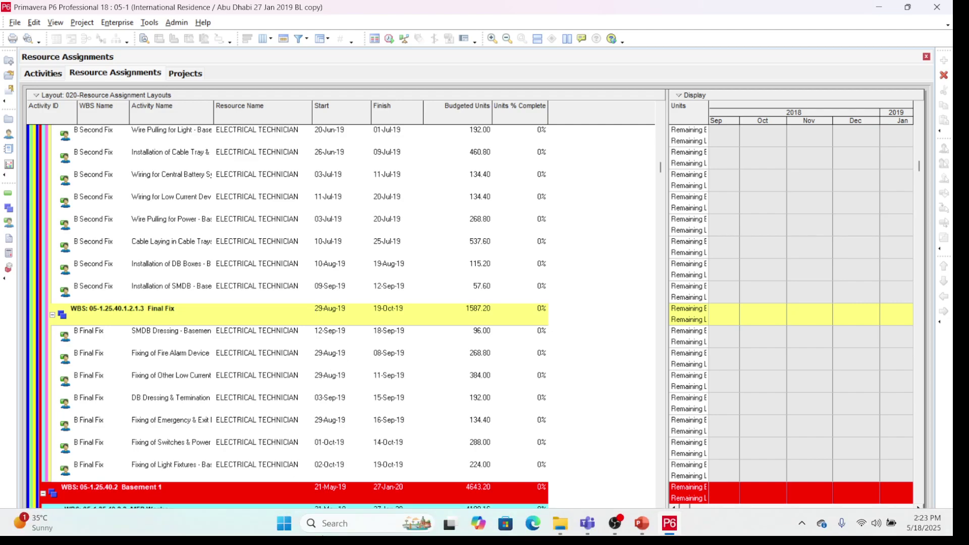